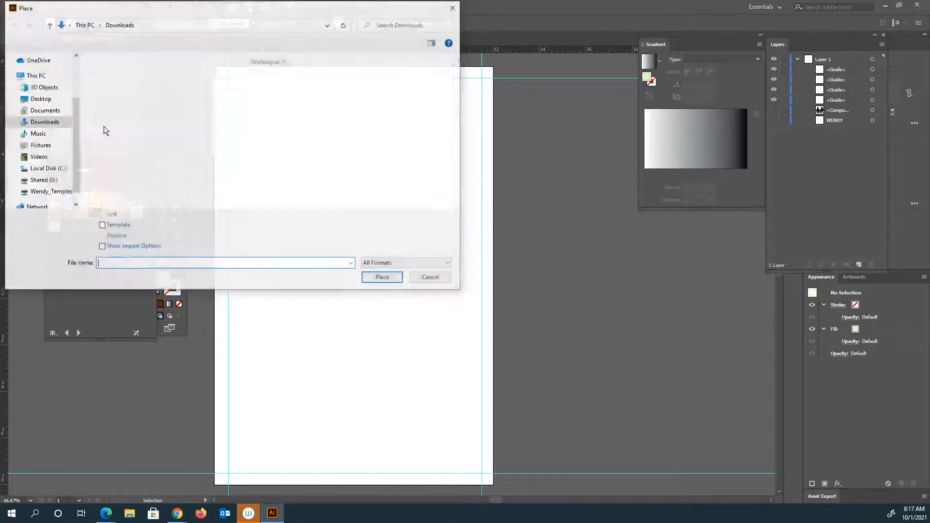
Place the image "images (4) (1)" from Downloads on the artboard, about 11.83 in wide and 18 in high, and centre it.
{"action": "left_click", "coordinate": [136, 82]}
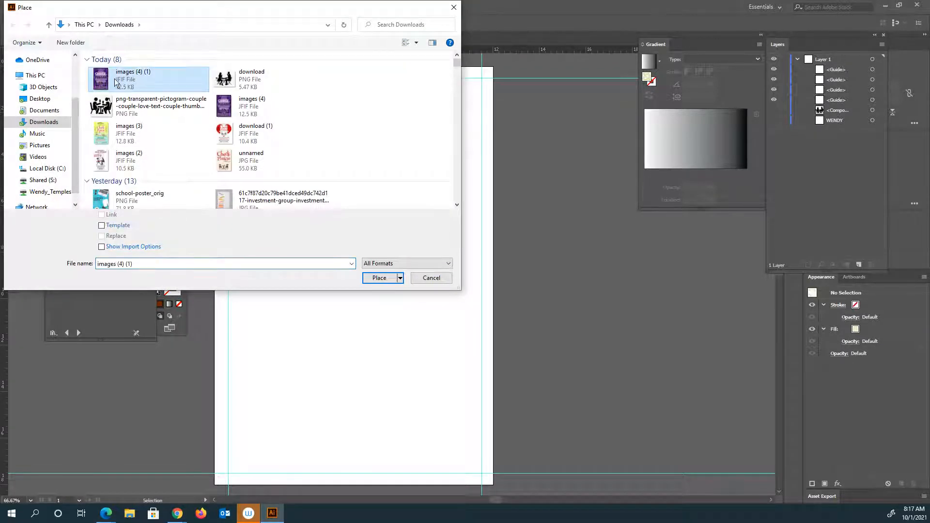
{"action": "left_click", "coordinate": [379, 279]}
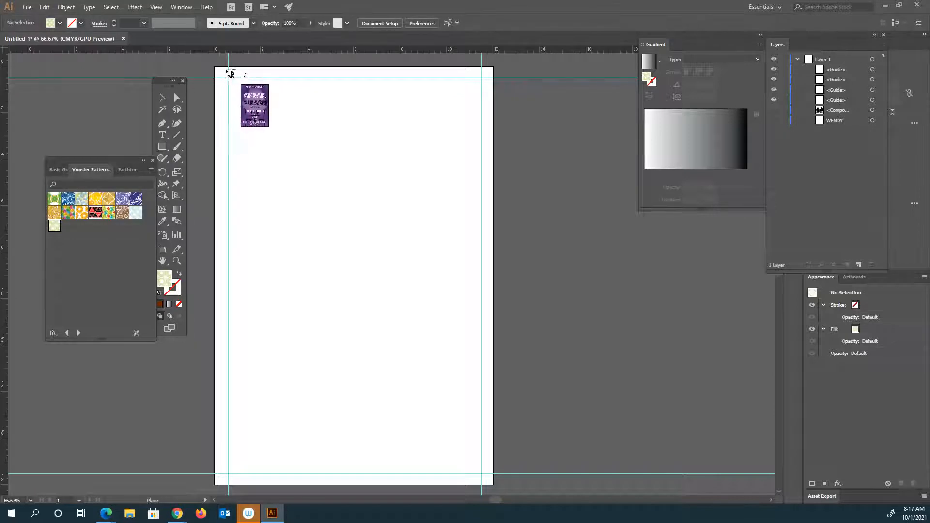
{"action": "left_click_drag", "start_coordinate": [246, 151], "coordinate": [526, 488]}
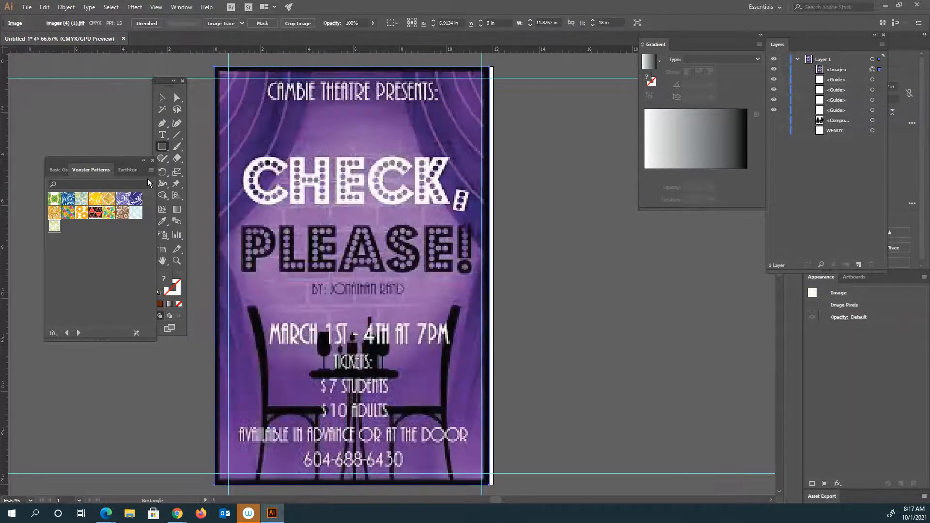
{"action": "left_click_drag", "start_coordinate": [403, 348], "coordinate": [407, 353]}
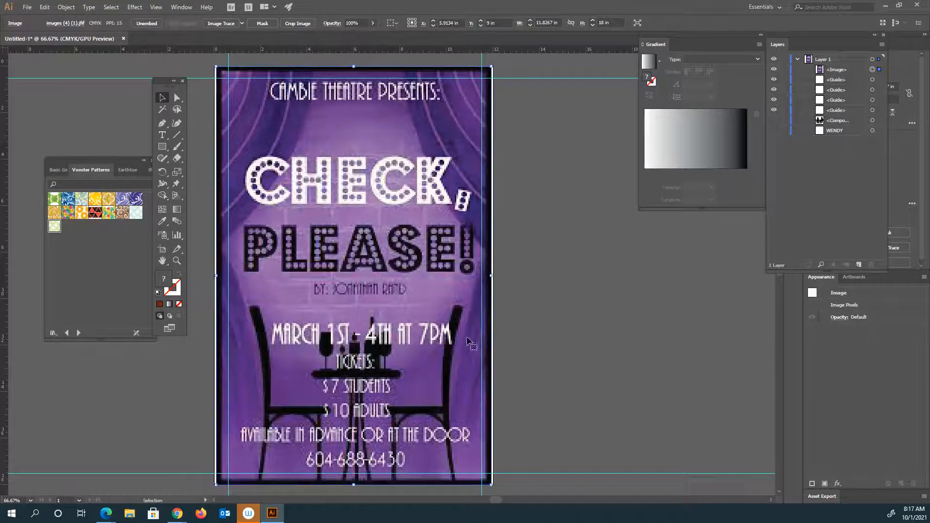
{"action": "left_click", "coordinate": [538, 333]}
Stretch the placed poster image sideways so it reaches both vertical edges of the artboard.
{"action": "left_click", "coordinate": [406, 230]}
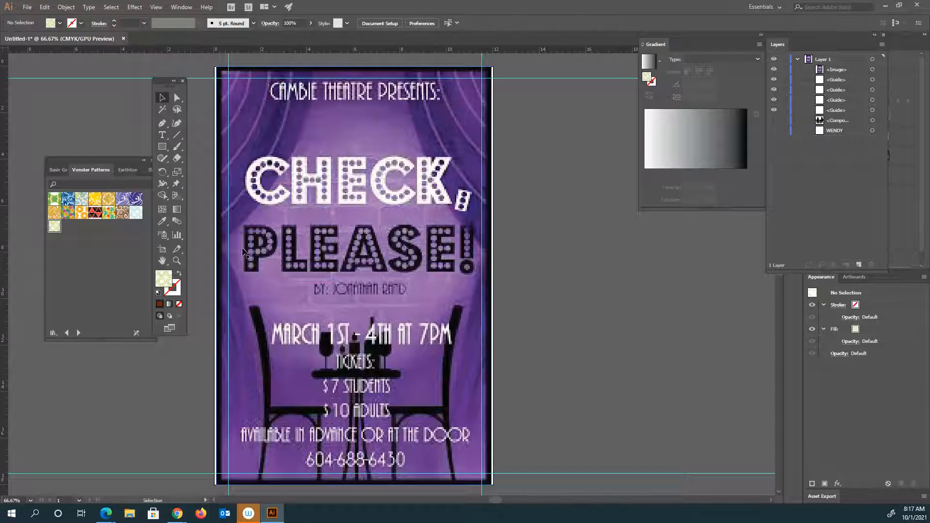
{"action": "left_click_drag", "start_coordinate": [218, 277], "coordinate": [214, 276]}
{"action": "left_click_drag", "start_coordinate": [492, 276], "coordinate": [493, 276]}
{"action": "left_click", "coordinate": [561, 266]}
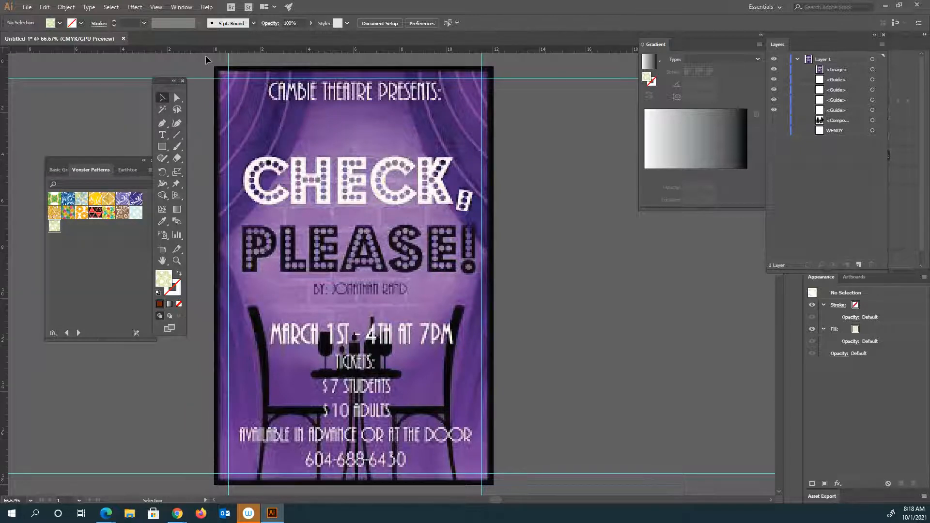
Trace the upper part of the poster's left curtain with the Pen tool and give the path a solid pinkish-red fill.
{"action": "left_click", "coordinate": [161, 125]}
{"action": "left_click_drag", "start_coordinate": [160, 125], "coordinate": [195, 126]}
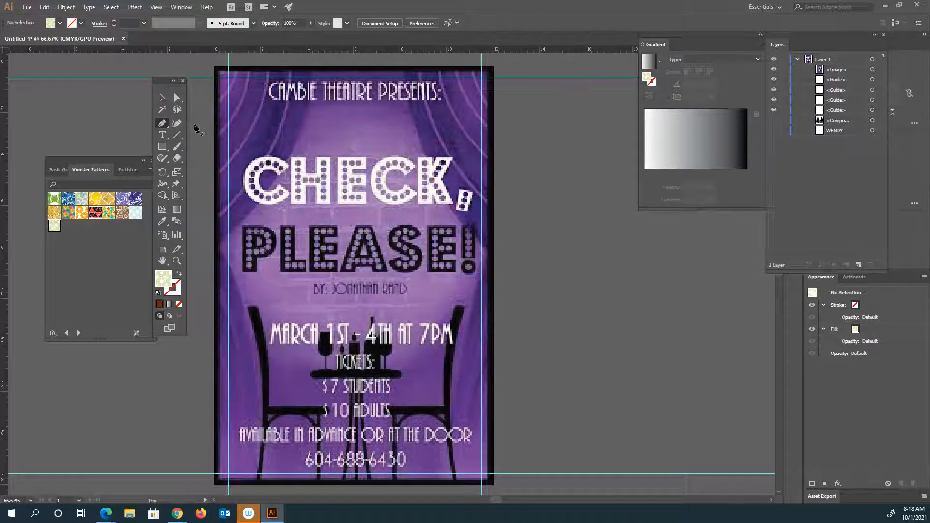
{"action": "left_click", "coordinate": [214, 68]}
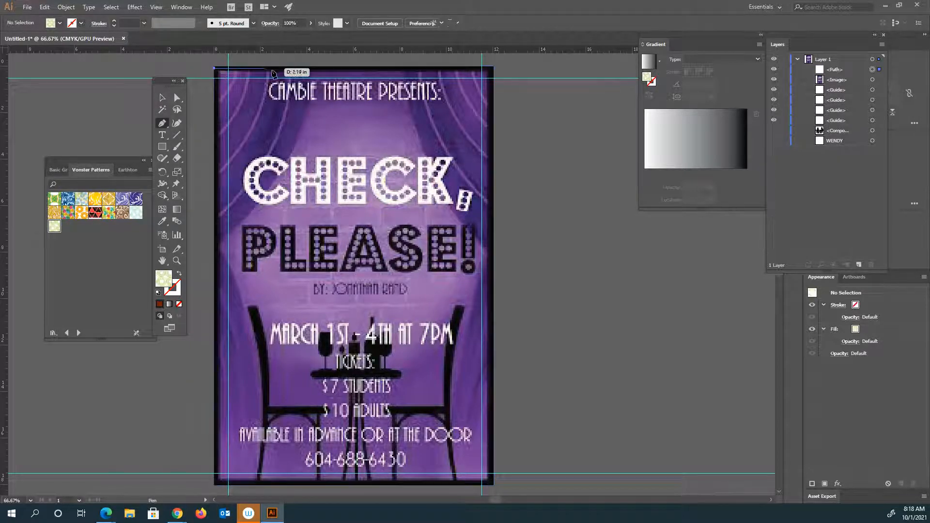
{"action": "left_click", "coordinate": [310, 67]}
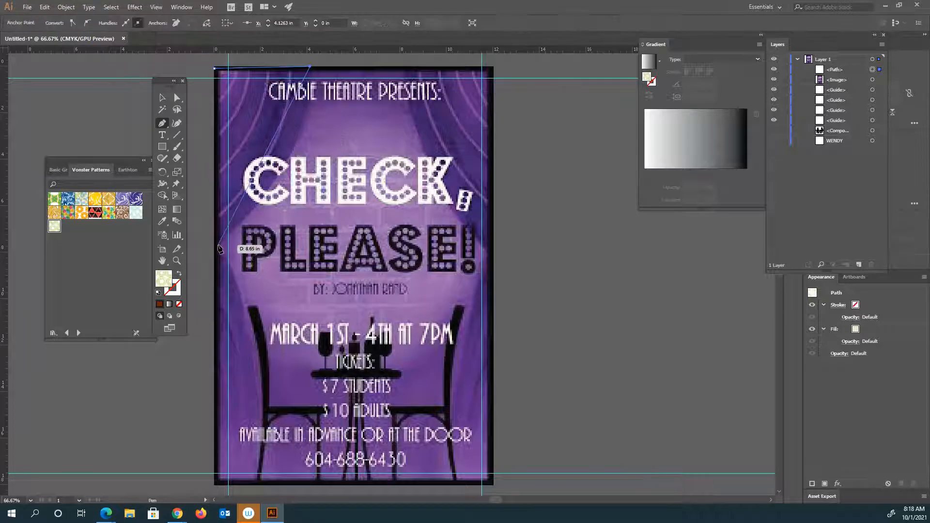
{"action": "left_click_drag", "start_coordinate": [218, 246], "coordinate": [124, 293]}
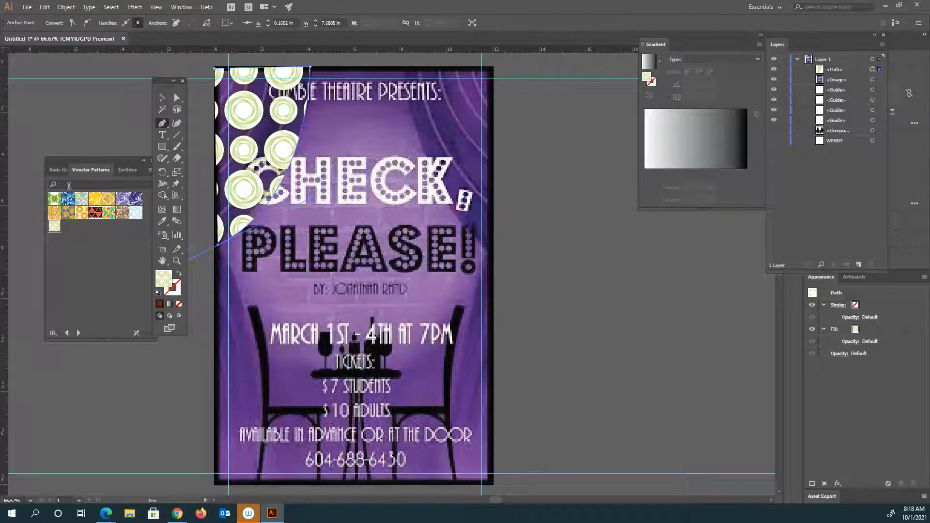
{"action": "double_click", "coordinate": [165, 279]}
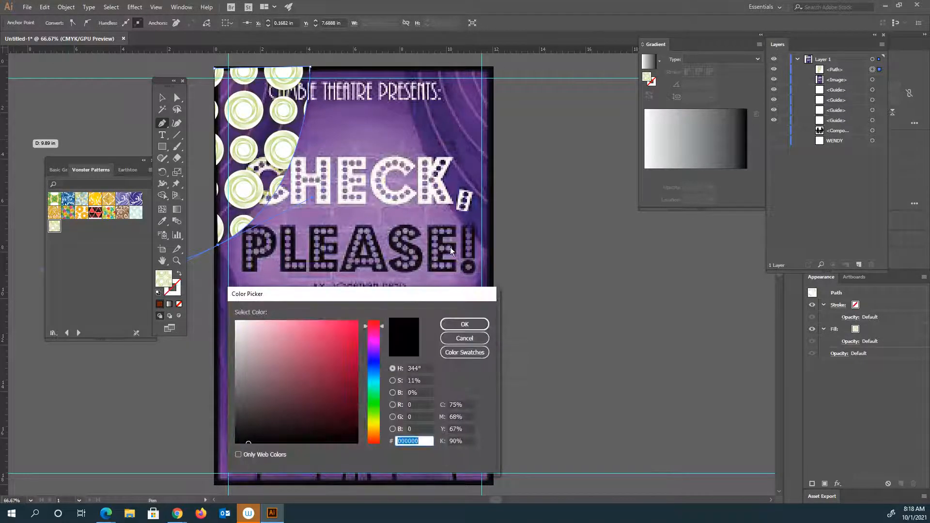
{"action": "left_click", "coordinate": [465, 324]}
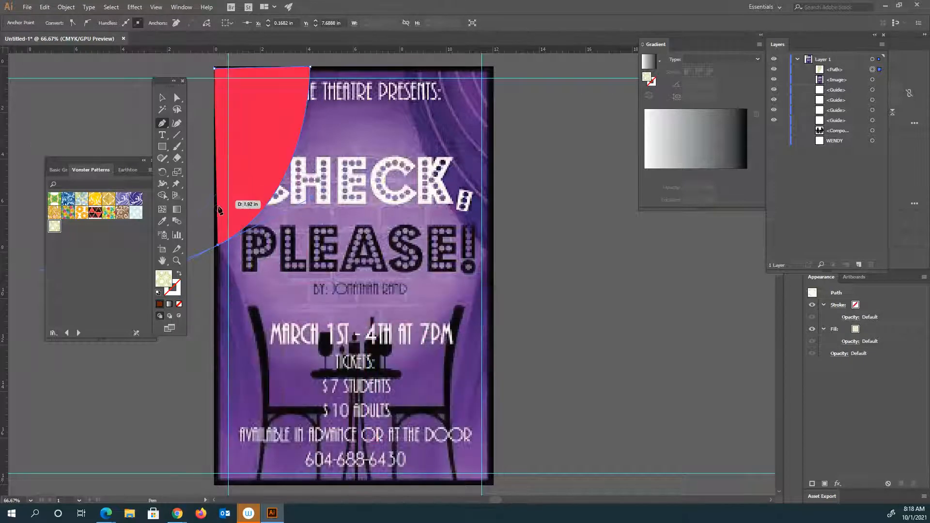
Continue the left curtain outline down to the artboard's bottom edge and close the path at its starting corner.
{"action": "left_click", "coordinate": [219, 246]}
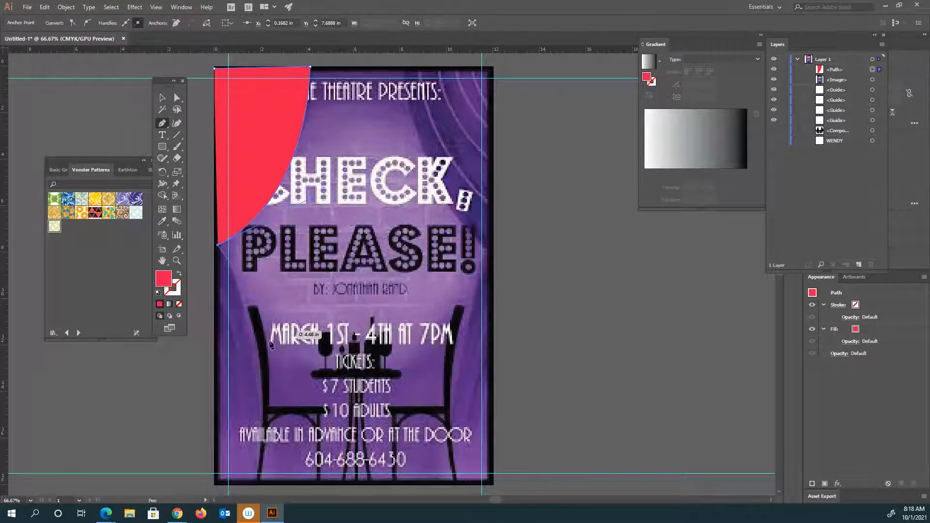
{"action": "left_click_drag", "start_coordinate": [261, 376], "coordinate": [262, 412]}
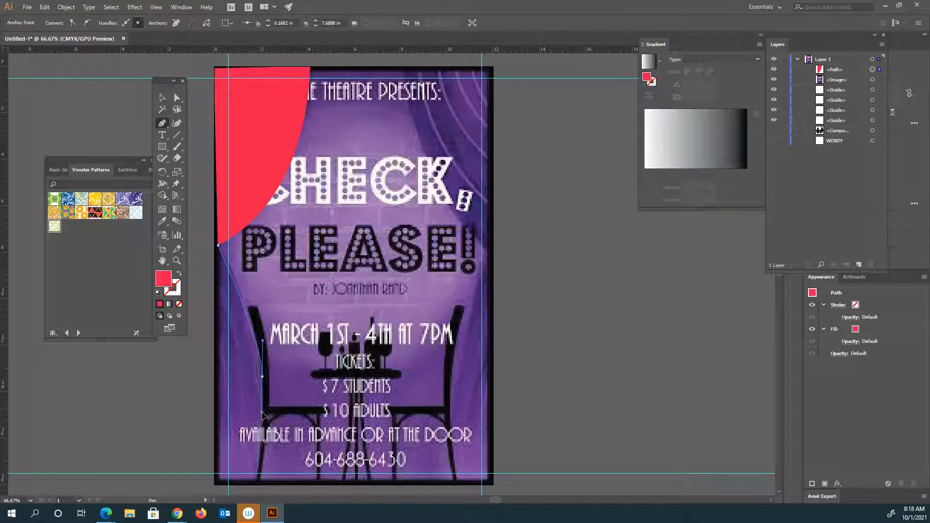
{"action": "left_click", "coordinate": [256, 481]}
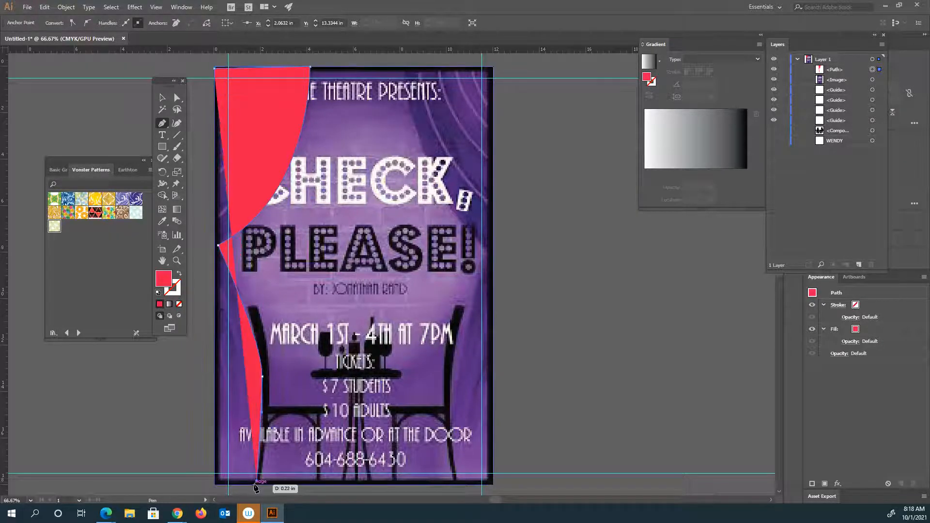
{"action": "left_click", "coordinate": [215, 485]}
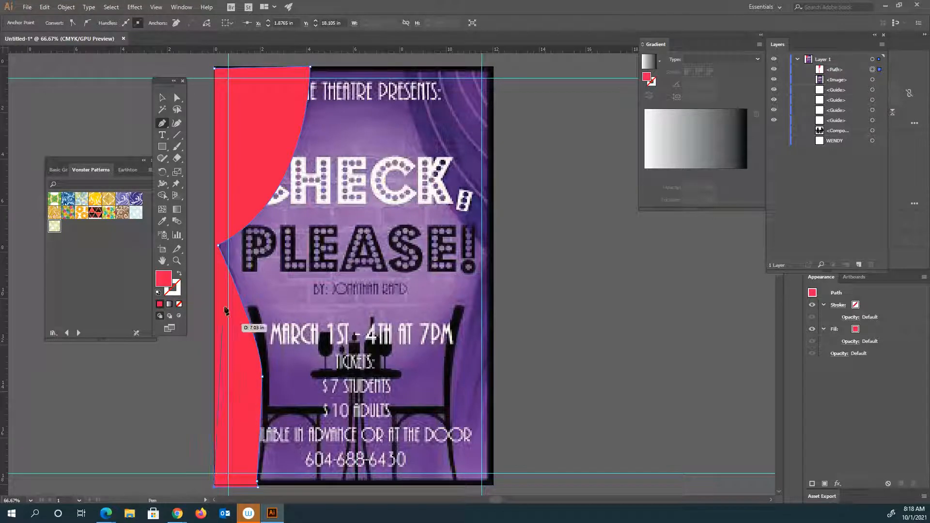
{"action": "left_click", "coordinate": [215, 69]}
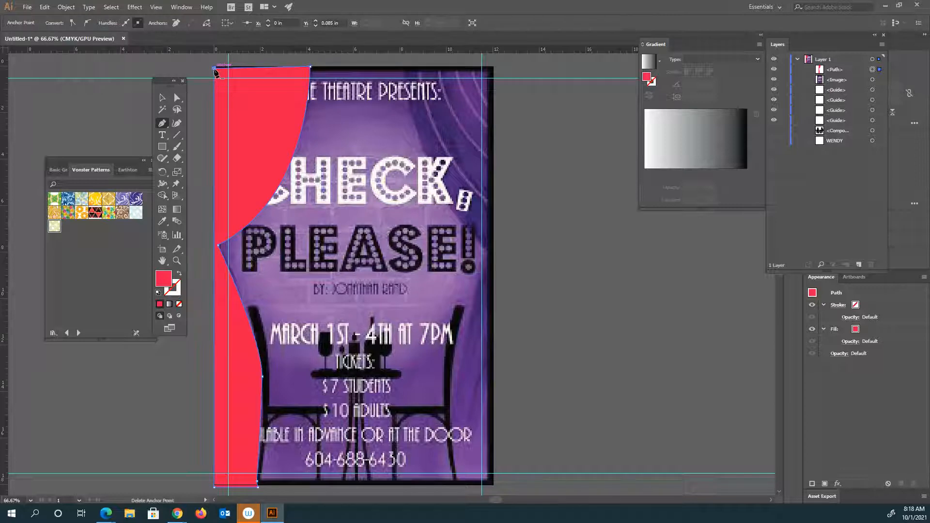
{"action": "left_click", "coordinate": [215, 70]}
{"action": "key", "text": "ctrl+z"}
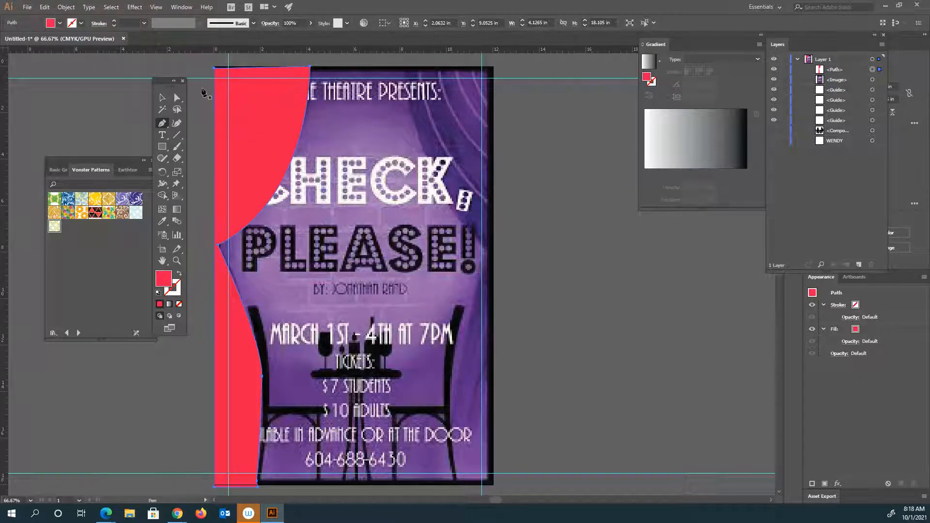
Move the floating Gradient and Layers panels clear of the docked Properties panel.
{"action": "left_click", "coordinate": [163, 99]}
{"action": "left_click_drag", "start_coordinate": [823, 50], "coordinate": [697, 63]}
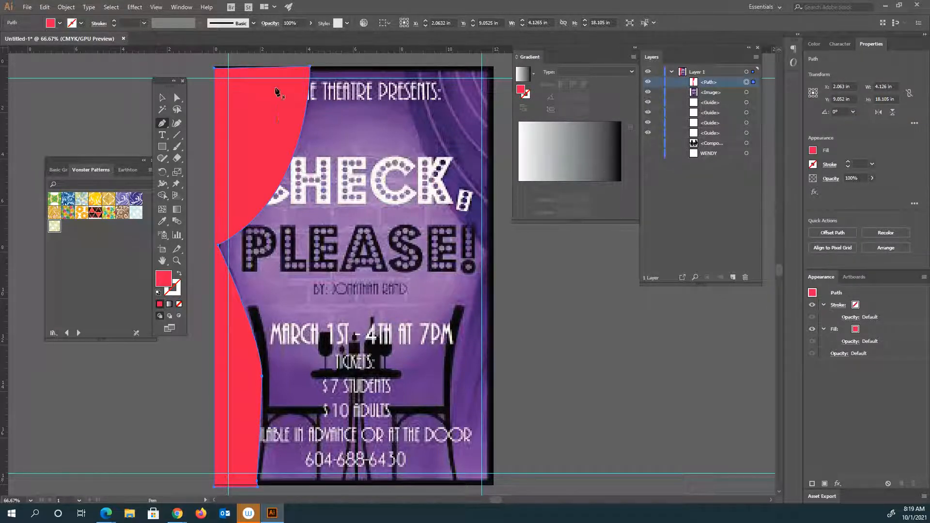
Set the fill opacity of the red curtain path to 61%.
{"action": "left_click", "coordinate": [163, 99]}
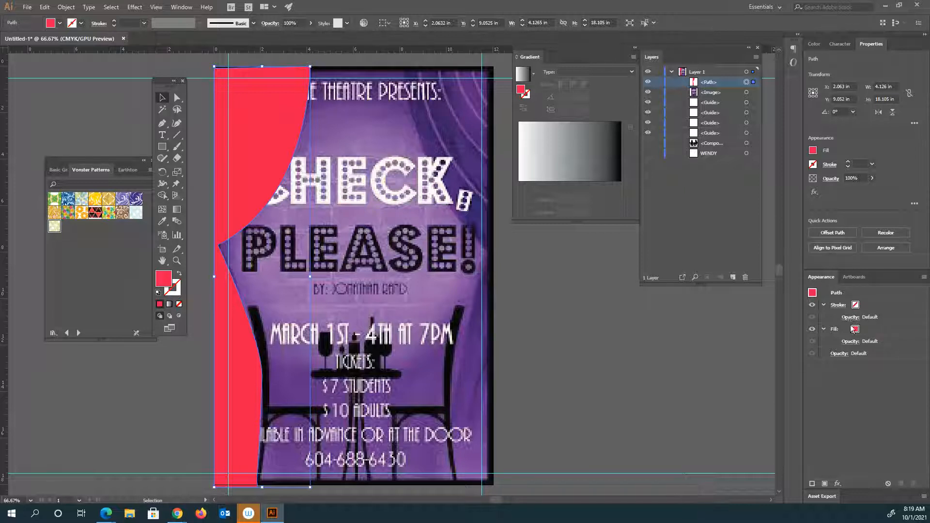
{"action": "left_click", "coordinate": [849, 342]}
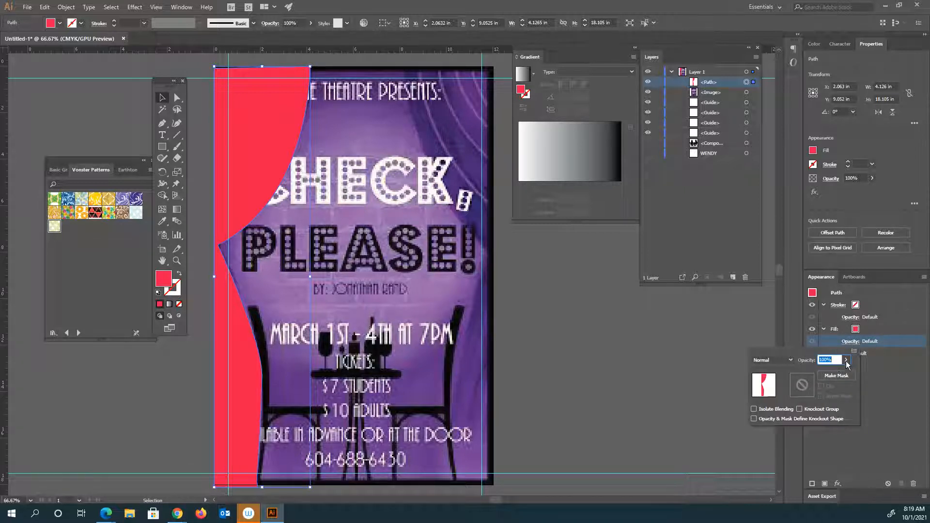
{"action": "left_click", "coordinate": [846, 361]}
{"action": "left_click_drag", "start_coordinate": [831, 371], "coordinate": [828, 371]}
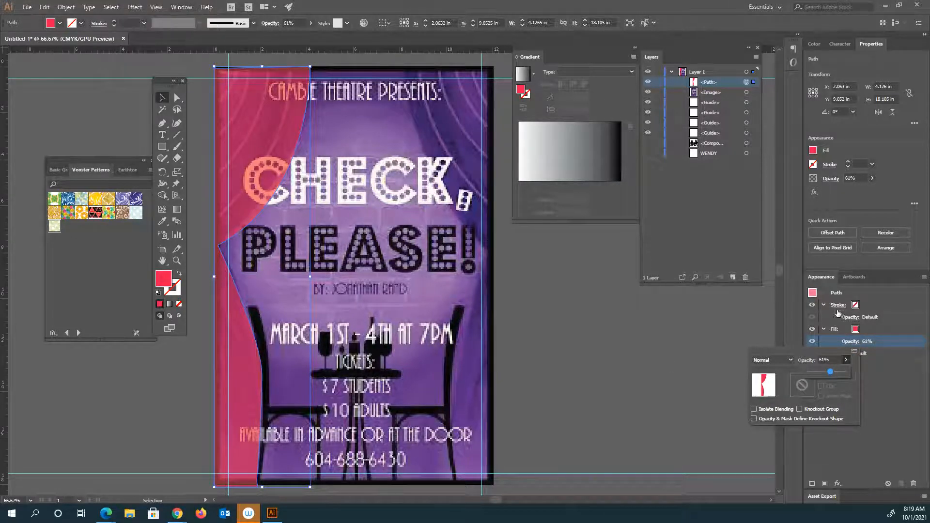
{"action": "left_click", "coordinate": [590, 343]}
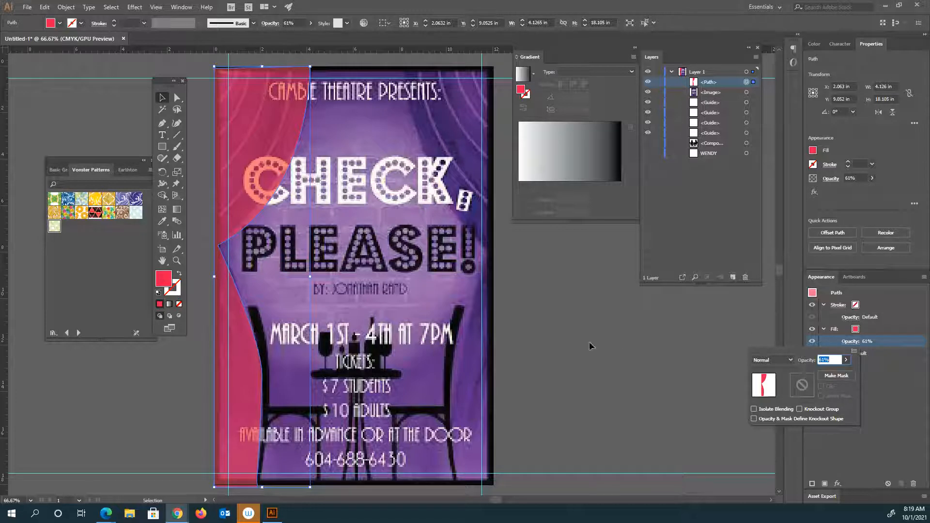
Lock the red curtain path and create a new layer above Layer 1 for the fold lines.
{"action": "left_click", "coordinate": [163, 126]}
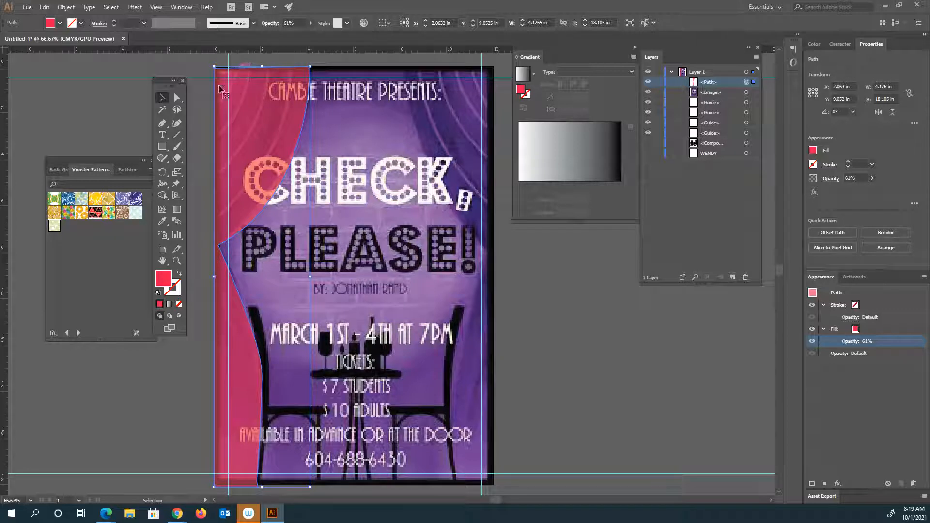
{"action": "left_click", "coordinate": [162, 124]}
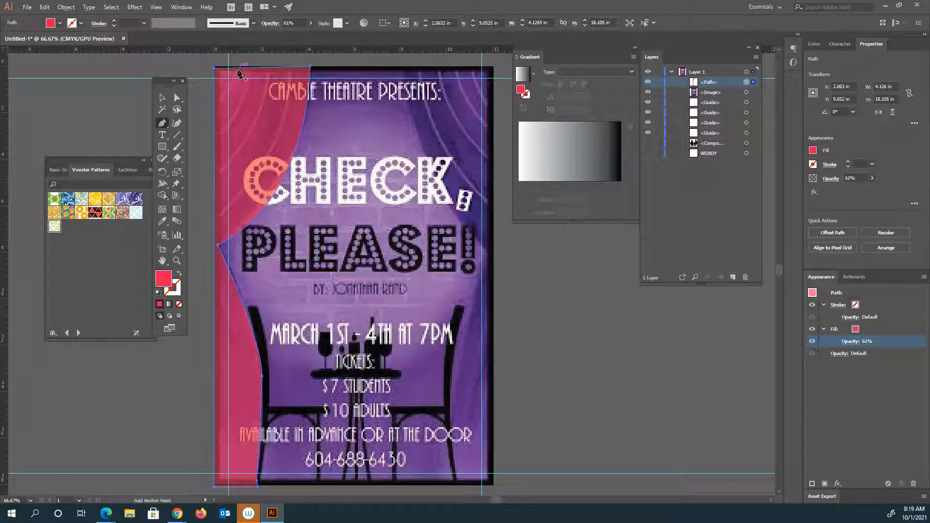
{"action": "left_click", "coordinate": [659, 83]}
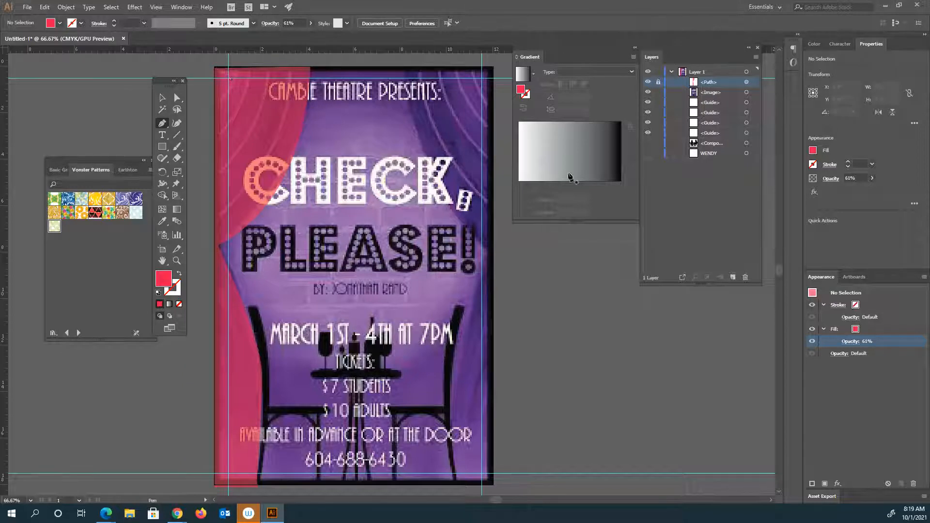
{"action": "left_click", "coordinate": [733, 277]}
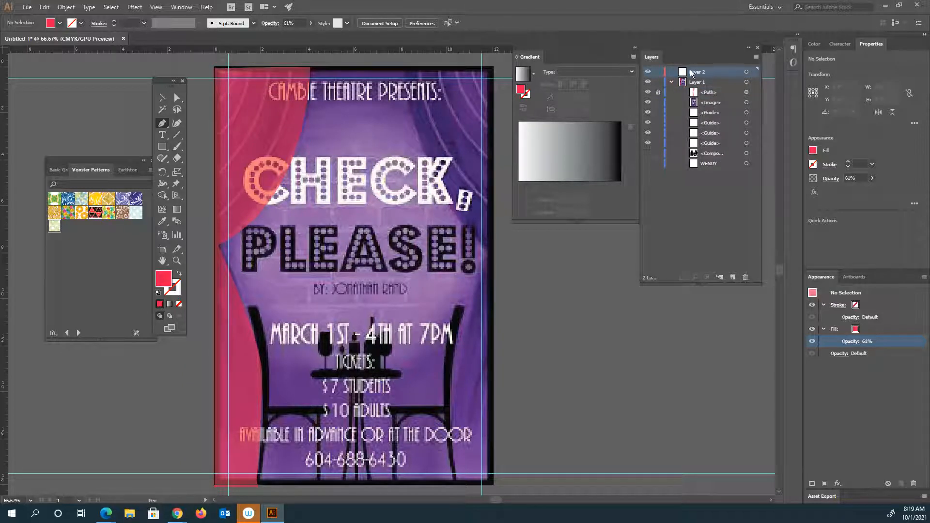
Draw a curved fold line across the left curtain's top outer corner with no fill and a dark red #a0083b stroke.
{"action": "left_click", "coordinate": [236, 68]}
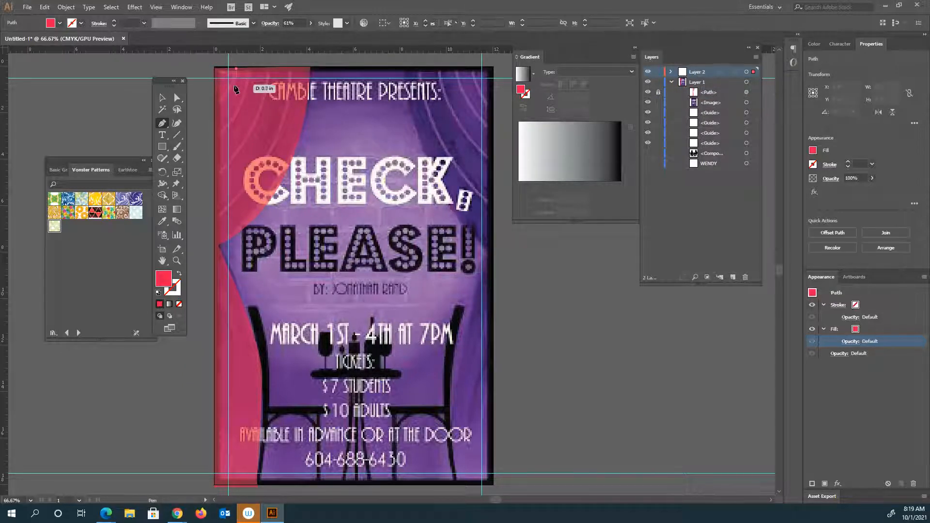
{"action": "left_click_drag", "start_coordinate": [230, 92], "coordinate": [217, 106]}
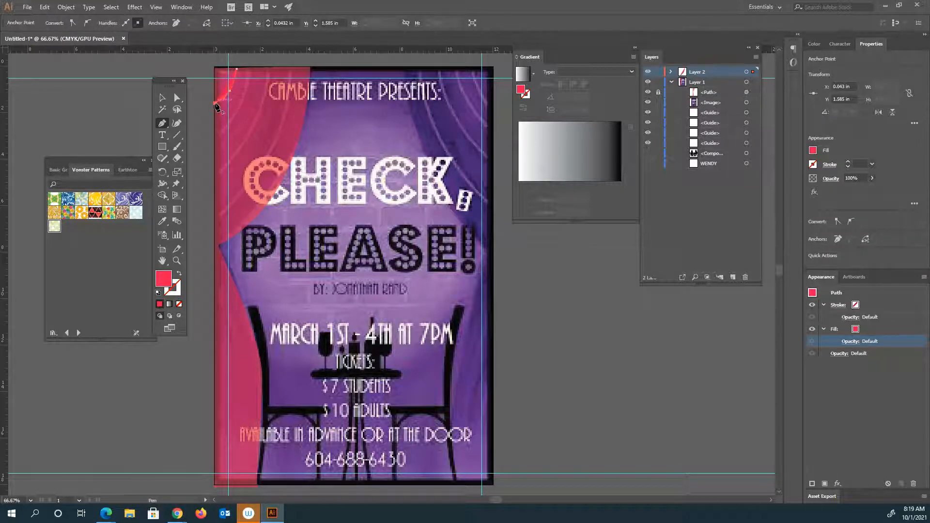
{"action": "left_click", "coordinate": [179, 274]}
{"action": "double_click", "coordinate": [172, 288]}
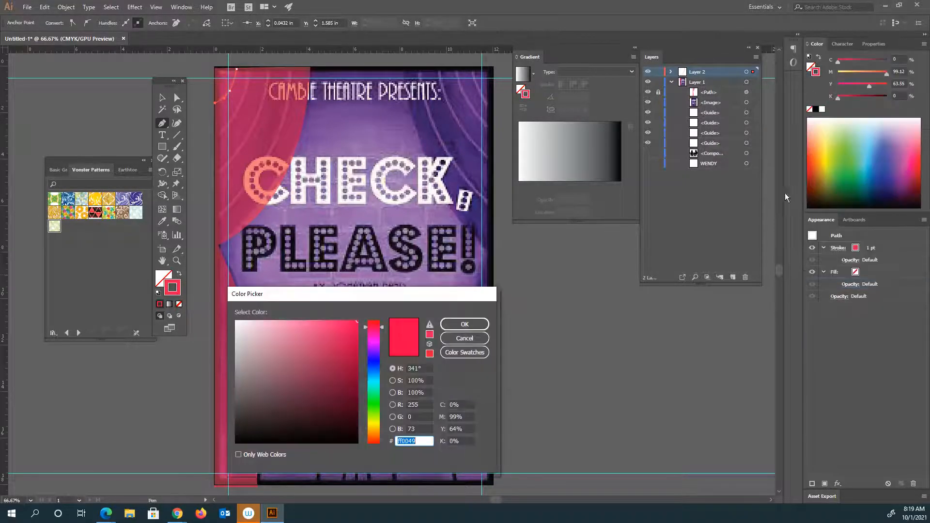
{"action": "left_click", "coordinate": [348, 361]}
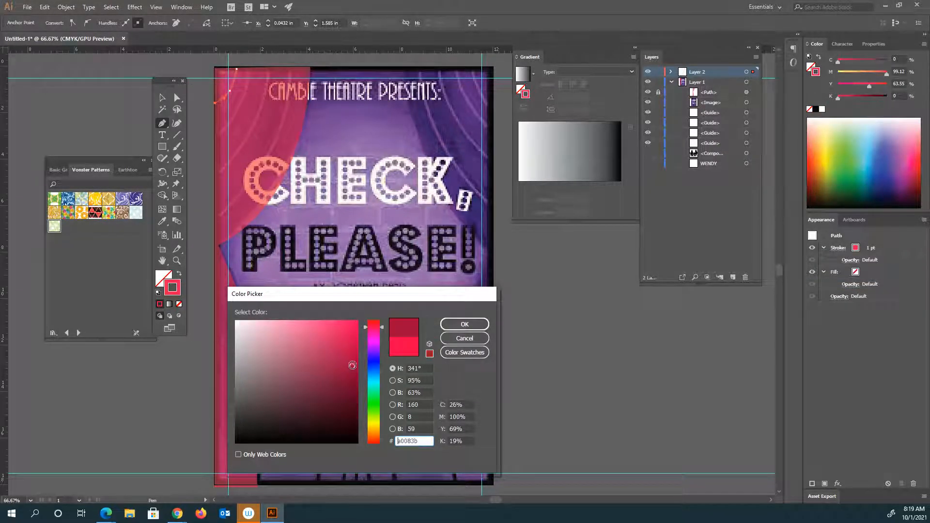
{"action": "left_click", "coordinate": [464, 325]}
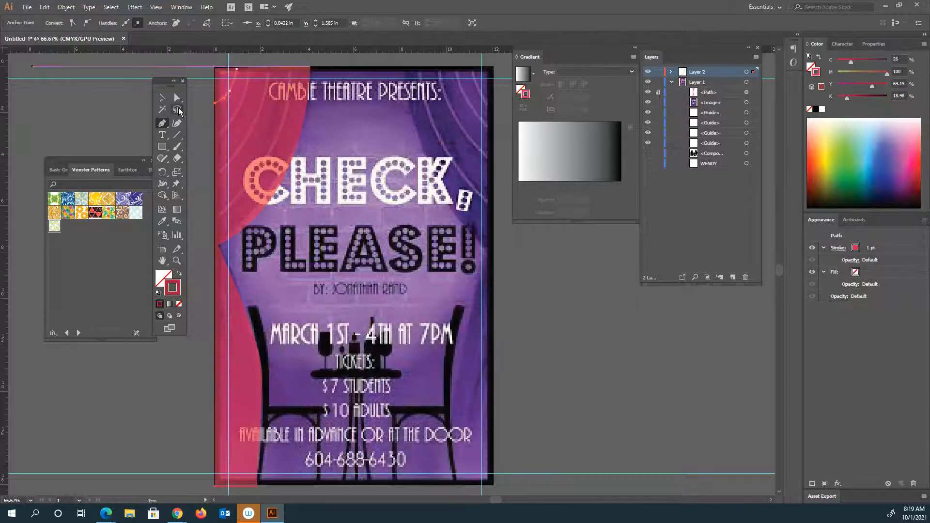
Set the stroke weight of the curved fold line to 4 pt.
{"action": "left_click", "coordinate": [163, 99]}
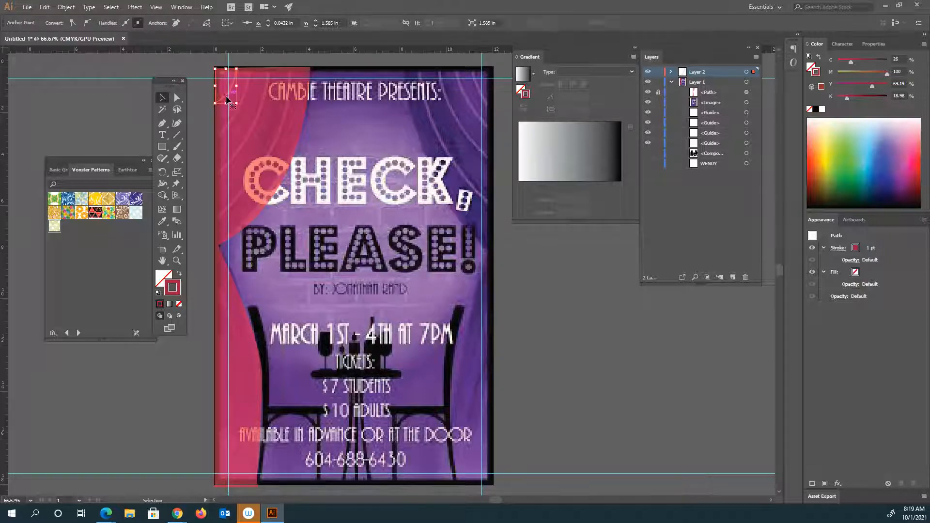
{"action": "left_click", "coordinate": [165, 98]}
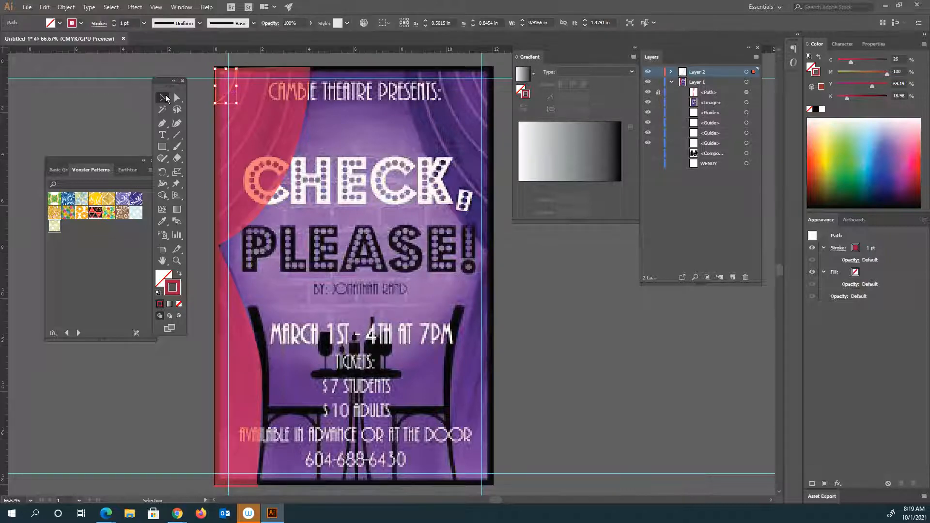
{"action": "left_click", "coordinate": [115, 22]}
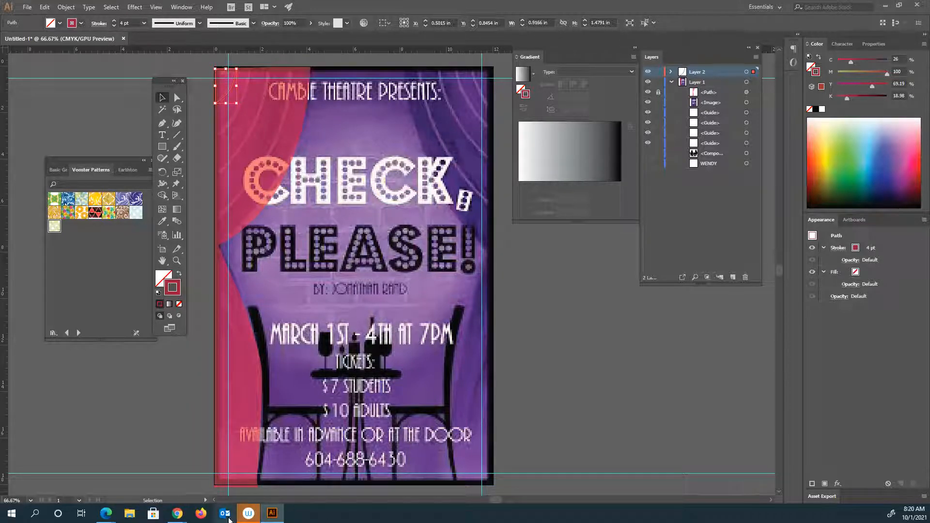
Check the original poster image in Chrome, return to Illustrator and undo the fold line's 4 pt stroke weight change.
{"action": "left_click", "coordinate": [53, 491]}
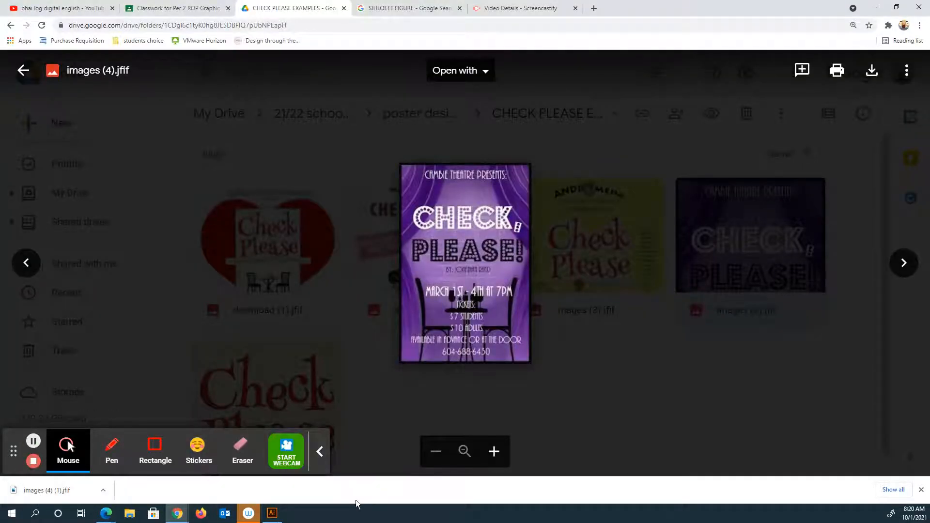
{"action": "left_click", "coordinate": [267, 520]}
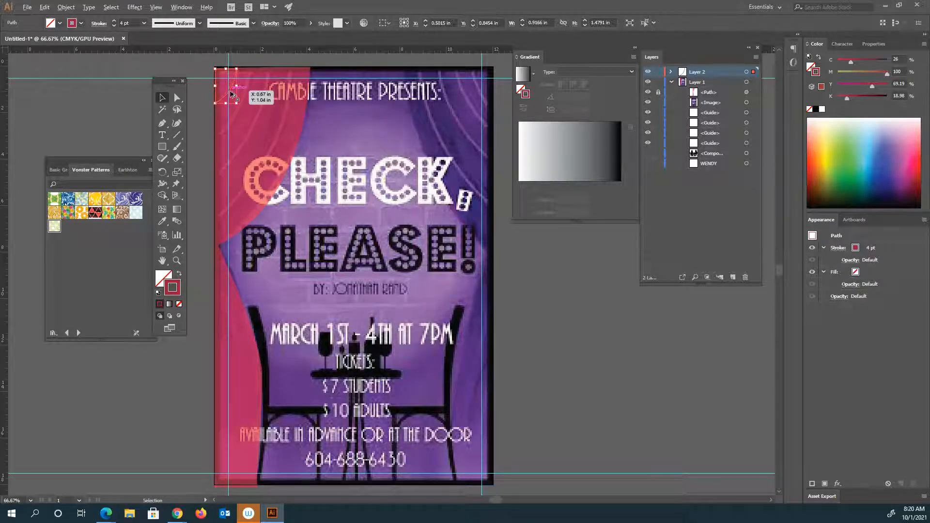
{"action": "mouse_move", "coordinate": [232, 94]}
{"action": "left_mouse_down"}
{"action": "mouse_move", "coordinate": [246, 94]}
{"action": "mouse_move", "coordinate": [232, 93]}
{"action": "left_mouse_up"}
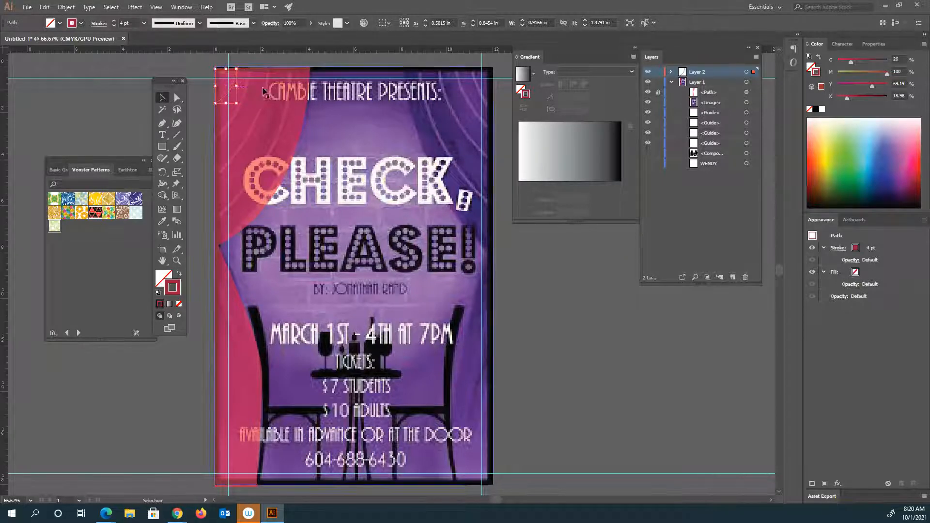
{"action": "key", "text": "ctrl+z"}
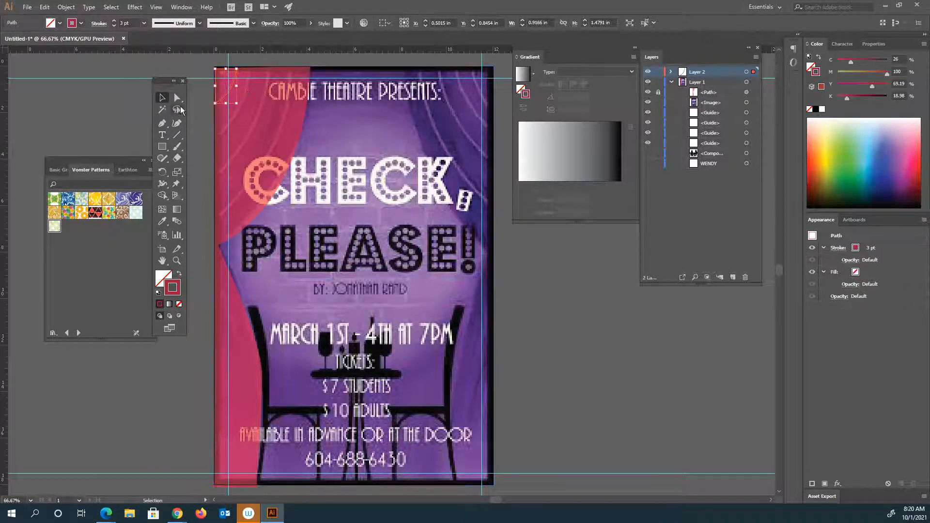
Trace a second curved fold line inside the first, from the left curtain's top edge to its outer edge.
{"action": "left_click", "coordinate": [162, 123]}
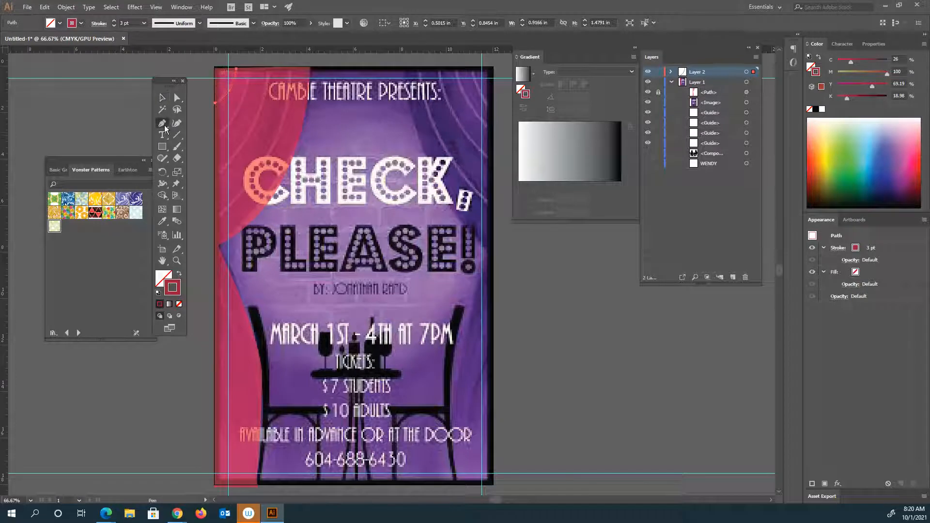
{"action": "left_click", "coordinate": [251, 69]}
{"action": "left_click_drag", "start_coordinate": [241, 107], "coordinate": [275, 133]}
{"action": "left_click", "coordinate": [215, 139]}
{"action": "key", "text": "Escape"}
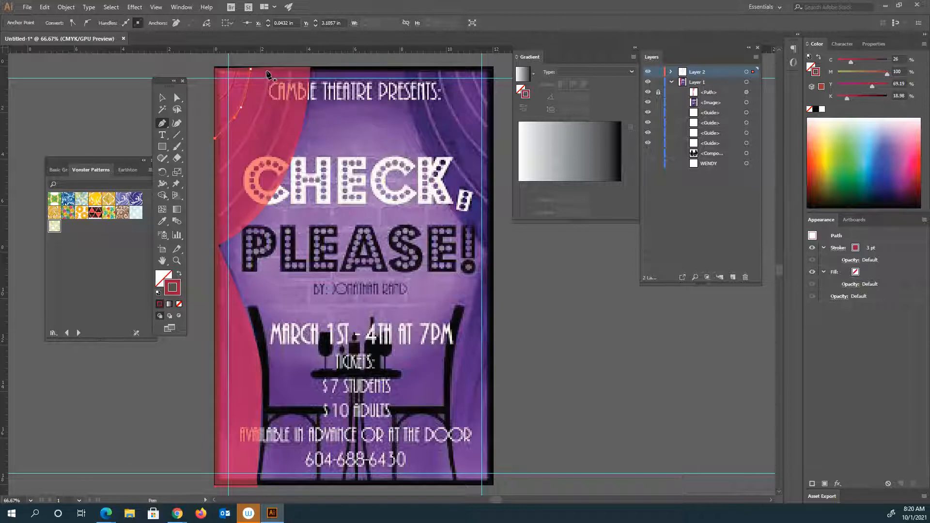
Trace a third, longer fold line beyond the second, from the left curtain's top edge down to its outer edge.
{"action": "left_click", "coordinate": [268, 67]}
{"action": "left_click_drag", "start_coordinate": [254, 125], "coordinate": [244, 139]}
{"action": "left_click_drag", "start_coordinate": [211, 173], "coordinate": [197, 180]}
{"action": "left_click_drag", "start_coordinate": [244, 140], "coordinate": [243, 141]}
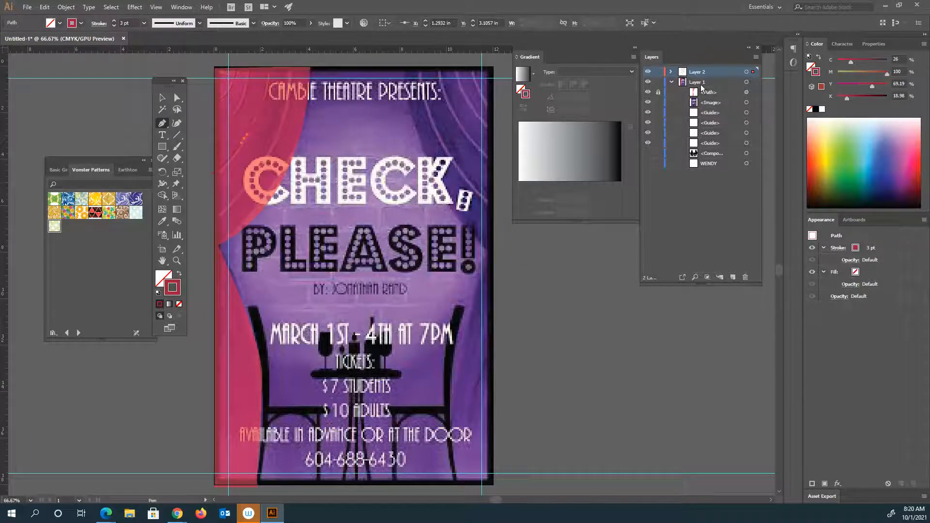
Move the red curtain path from Layer 1 into Layer 2 and stack it beneath the fold lines.
{"action": "left_click", "coordinate": [713, 93]}
{"action": "left_click_drag", "start_coordinate": [710, 93], "coordinate": [709, 77]}
{"action": "mouse_move", "coordinate": [708, 74]}
{"action": "left_mouse_down"}
{"action": "mouse_move", "coordinate": [708, 84]}
{"action": "mouse_move", "coordinate": [700, 74]}
{"action": "left_mouse_up"}
{"action": "left_click", "coordinate": [672, 71]}
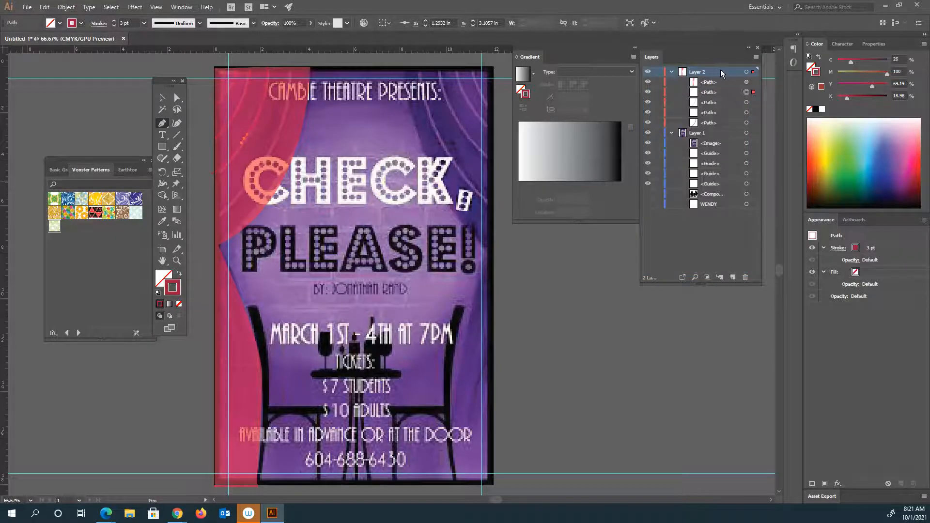
{"action": "left_click", "coordinate": [722, 83]}
{"action": "left_click_drag", "start_coordinate": [722, 83], "coordinate": [721, 128]}
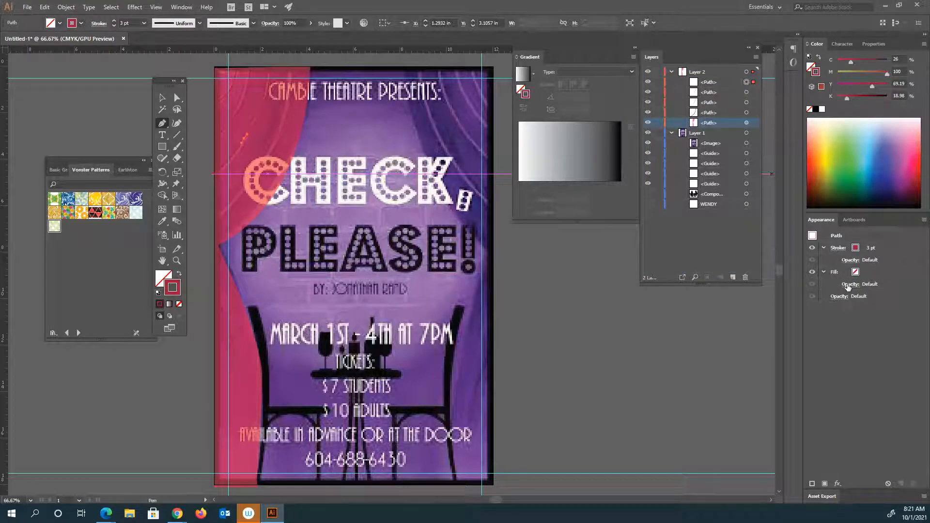
{"action": "left_click", "coordinate": [838, 248]}
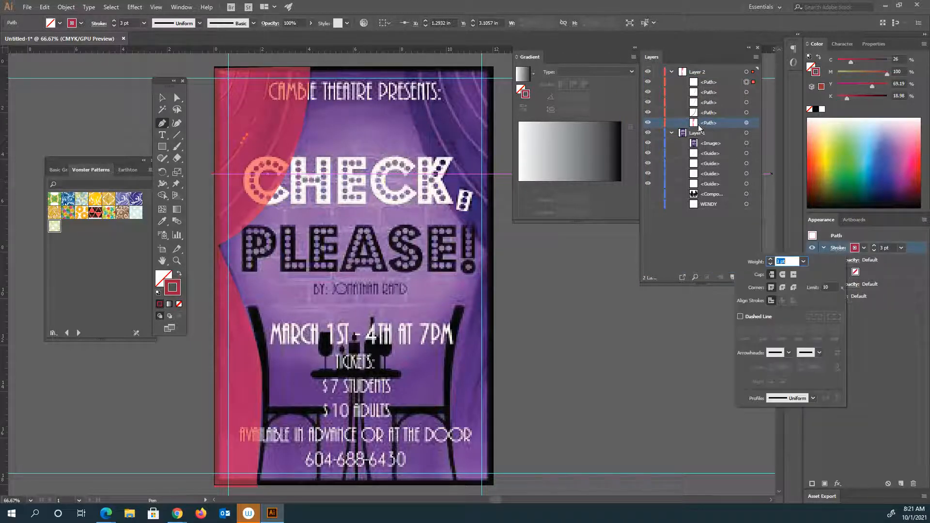
{"action": "left_click", "coordinate": [291, 139]}
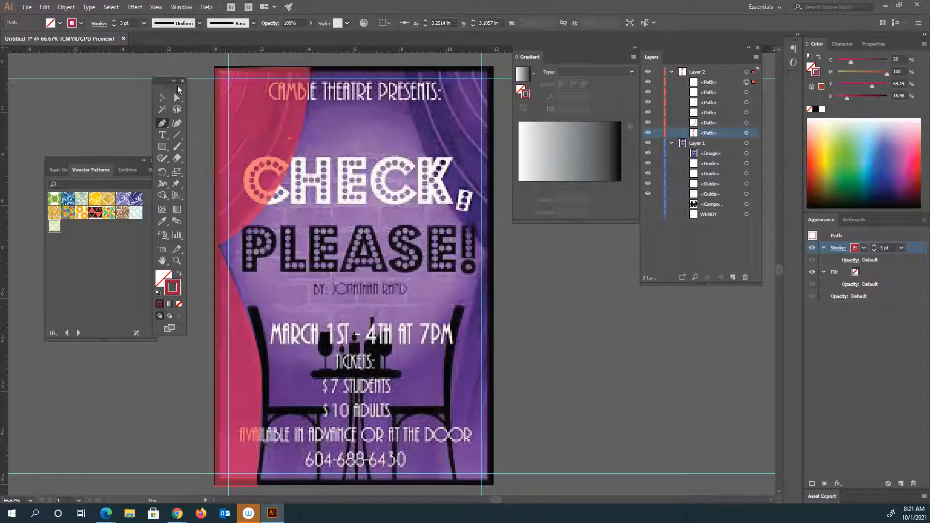
{"action": "left_click", "coordinate": [163, 99]}
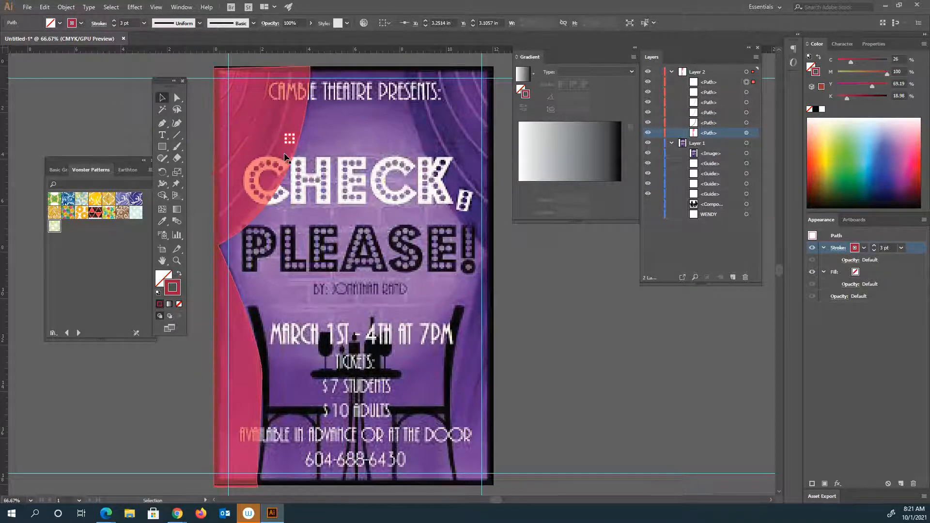
{"action": "key", "text": "Delete"}
Set the red curtain path's fill opacity to 100%.
{"action": "left_click", "coordinate": [284, 153]}
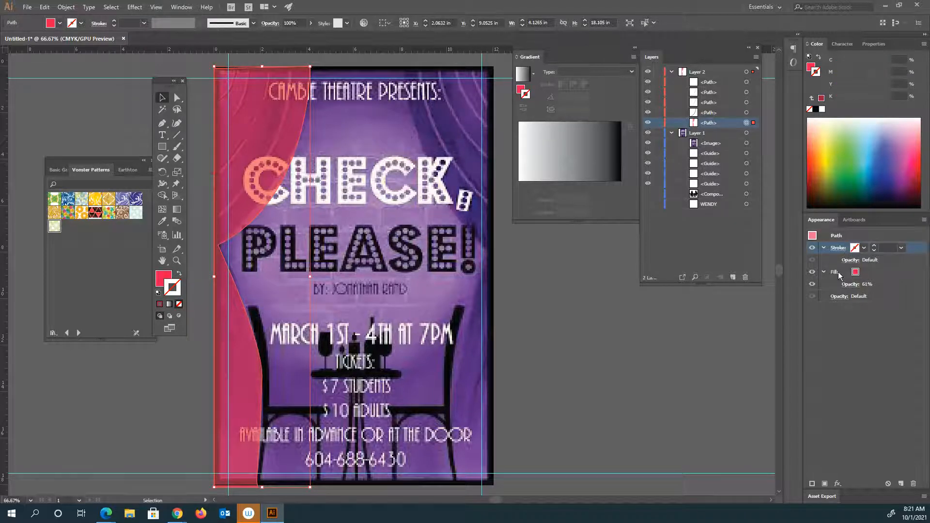
{"action": "left_click", "coordinate": [851, 287]}
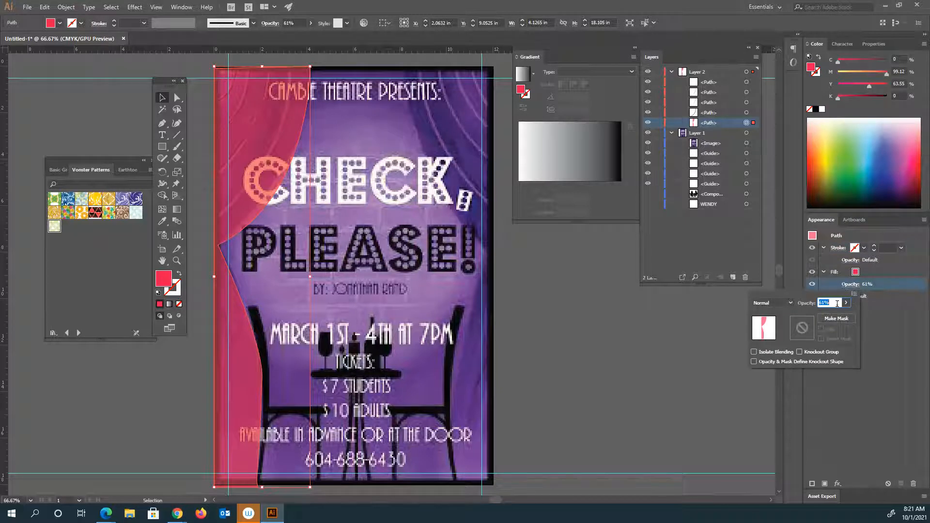
{"action": "left_click_drag", "start_coordinate": [832, 316], "coordinate": [846, 315]}
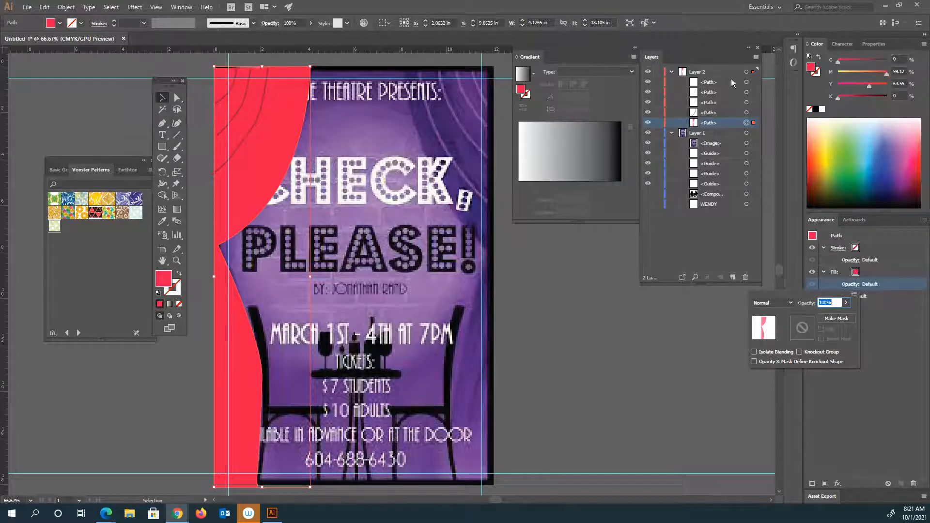
{"action": "left_click", "coordinate": [694, 71]}
Make Layer 2 active, lock Layer 1 and all its contents, and clear the selection.
{"action": "left_click", "coordinate": [698, 73]}
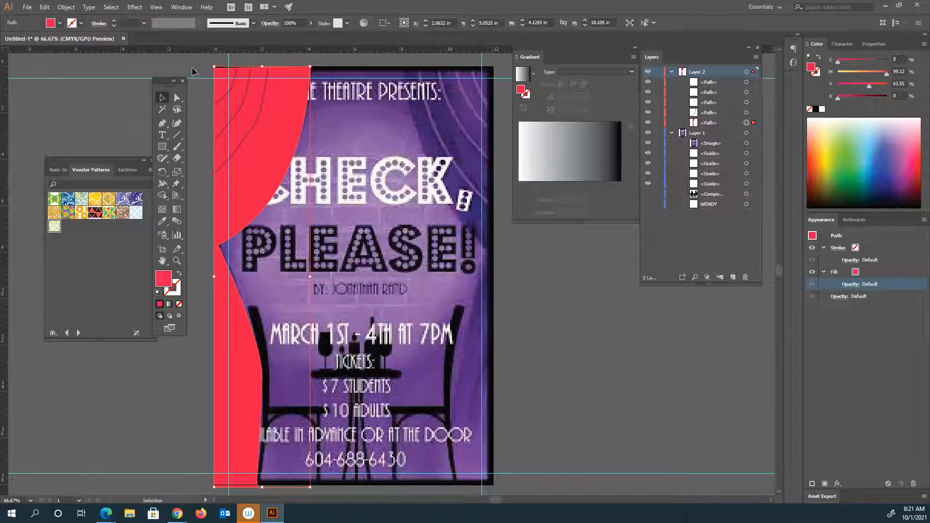
{"action": "key", "text": "ctrl+a"}
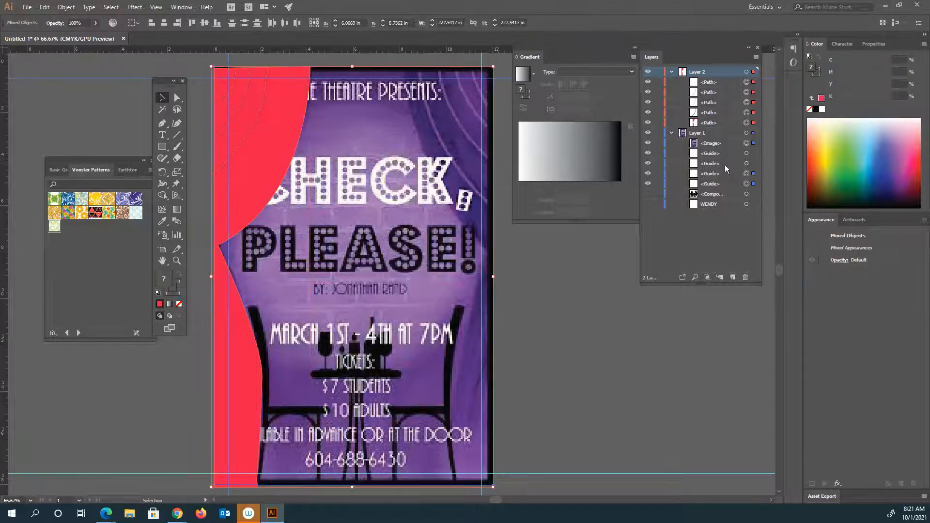
{"action": "left_click_drag", "start_coordinate": [661, 147], "coordinate": [661, 181]}
{"action": "left_click", "coordinate": [659, 132]}
{"action": "left_click", "coordinate": [210, 131]}
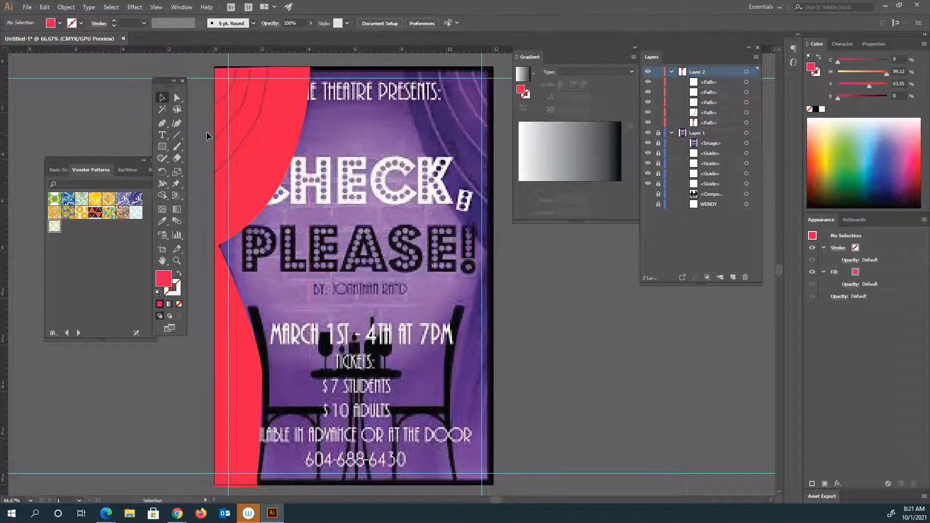
Try to duplicate the left curtain with its fold lines toward the poster's right side.
{"action": "left_click", "coordinate": [265, 207]}
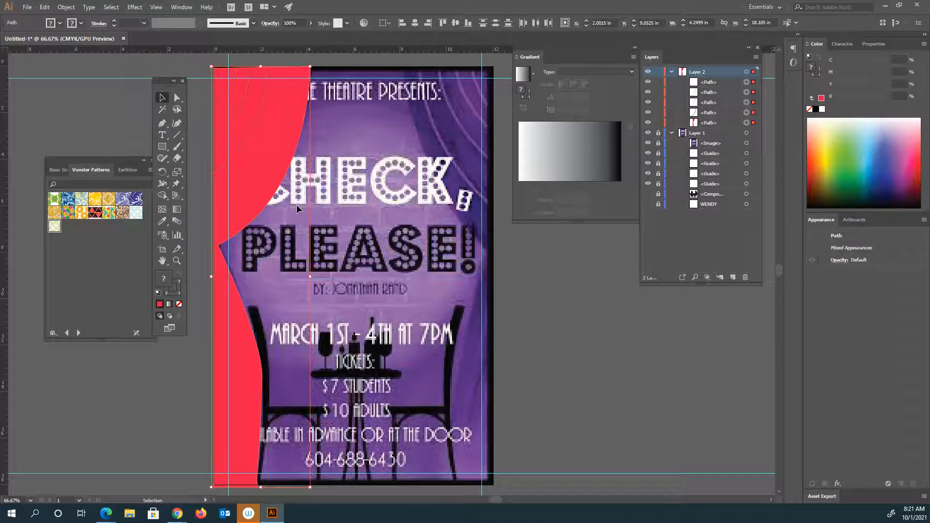
{"action": "left_click_drag", "start_coordinate": [258, 178], "coordinate": [414, 175]}
{"action": "right_click", "coordinate": [396, 178]}
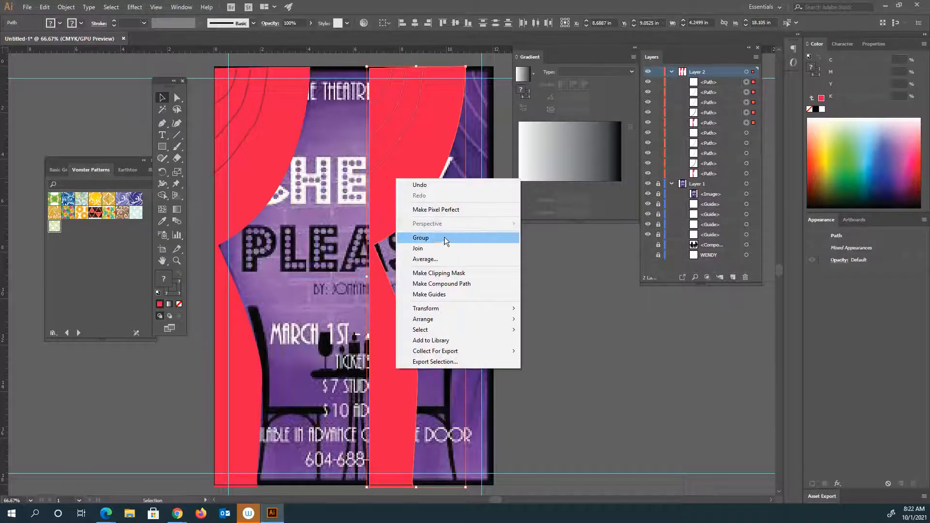
{"action": "left_click", "coordinate": [596, 245]}
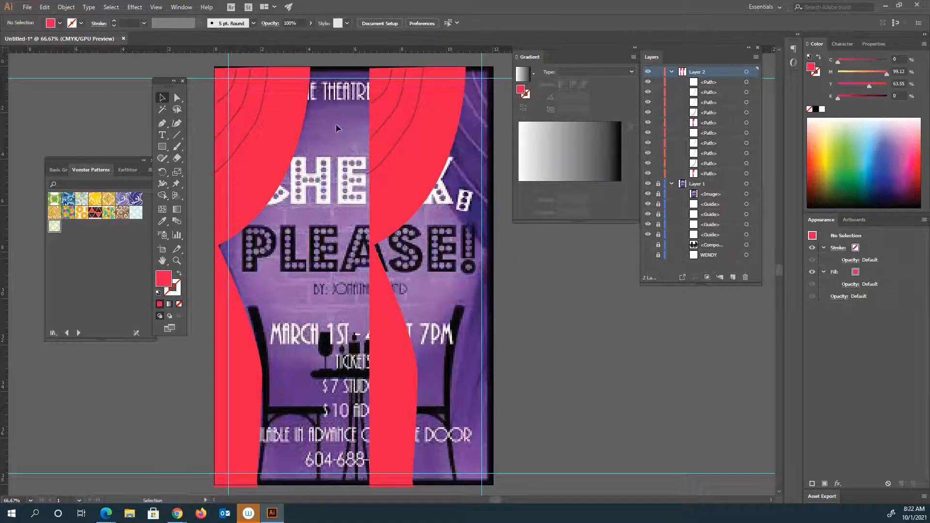
{"action": "left_click", "coordinate": [400, 179]}
{"action": "key", "text": "Delete"}
Select the left curtain together with its fold lines and group them.
{"action": "left_click", "coordinate": [257, 172]}
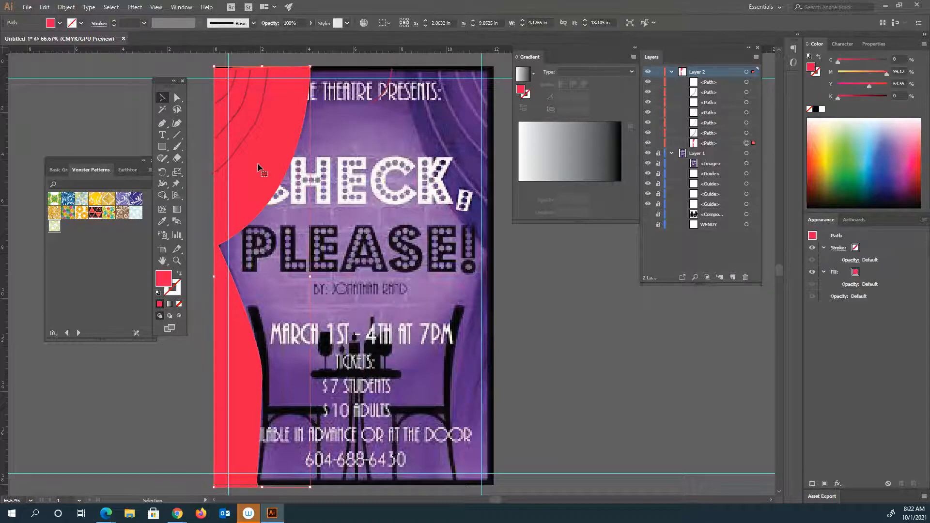
{"action": "left_click_drag", "start_coordinate": [269, 178], "coordinate": [262, 171]}
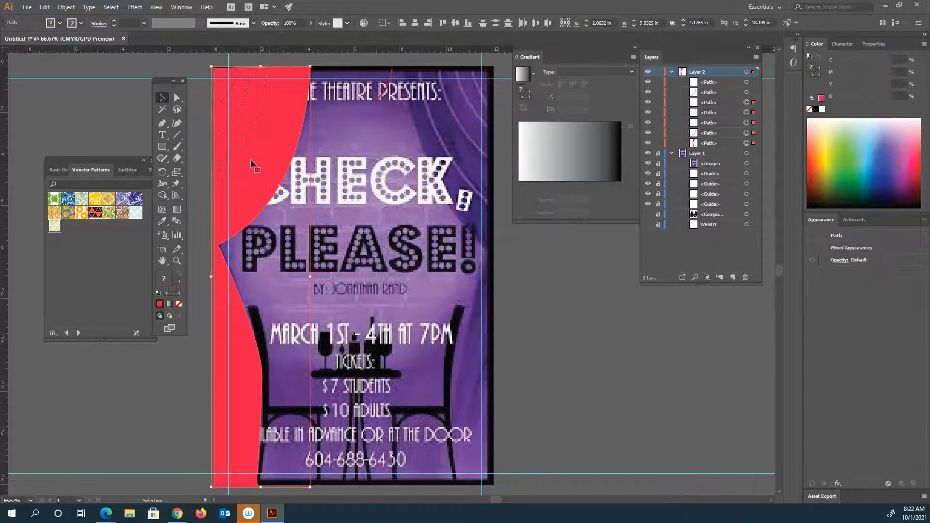
{"action": "right_click", "coordinate": [252, 159]}
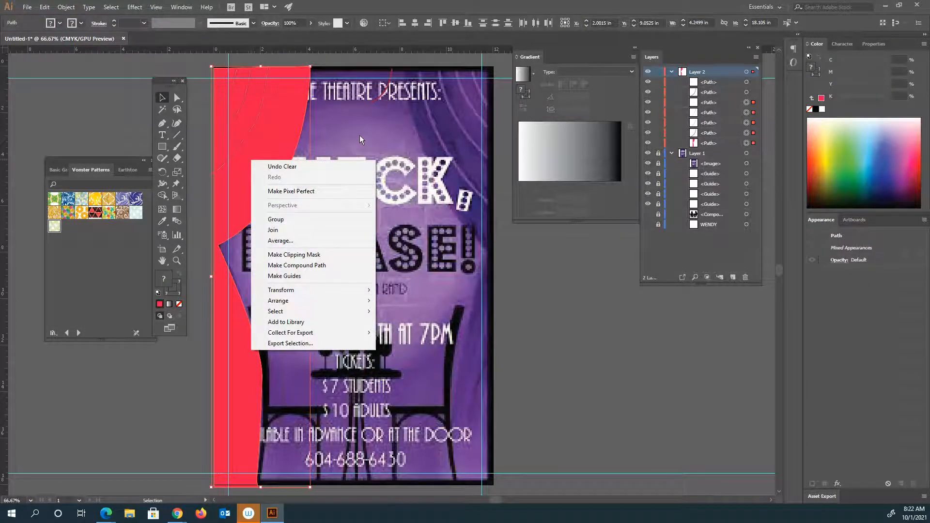
{"action": "left_click", "coordinate": [286, 219]}
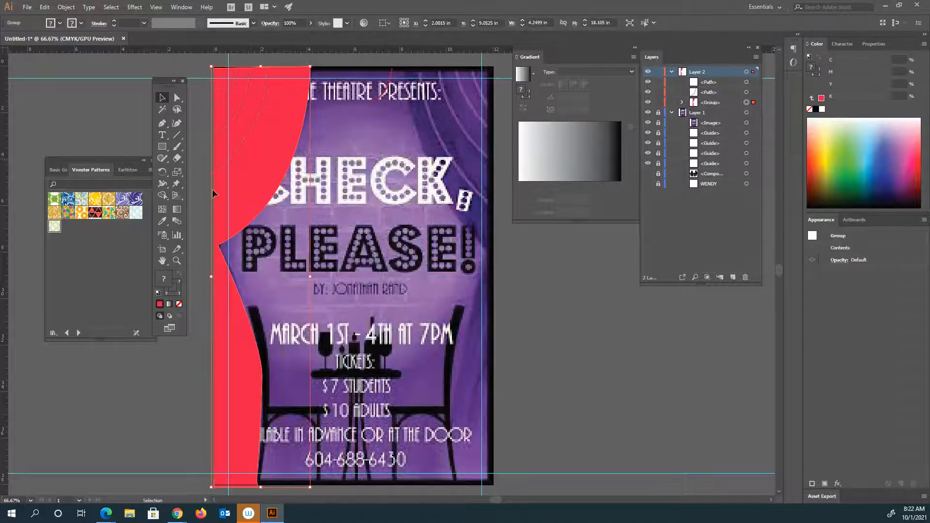
Reflect a copy of the curtain group across the vertical axis and place it along the poster's right edge.
{"action": "right_click", "coordinate": [240, 146]}
{"action": "mouse_move", "coordinate": [282, 242]}
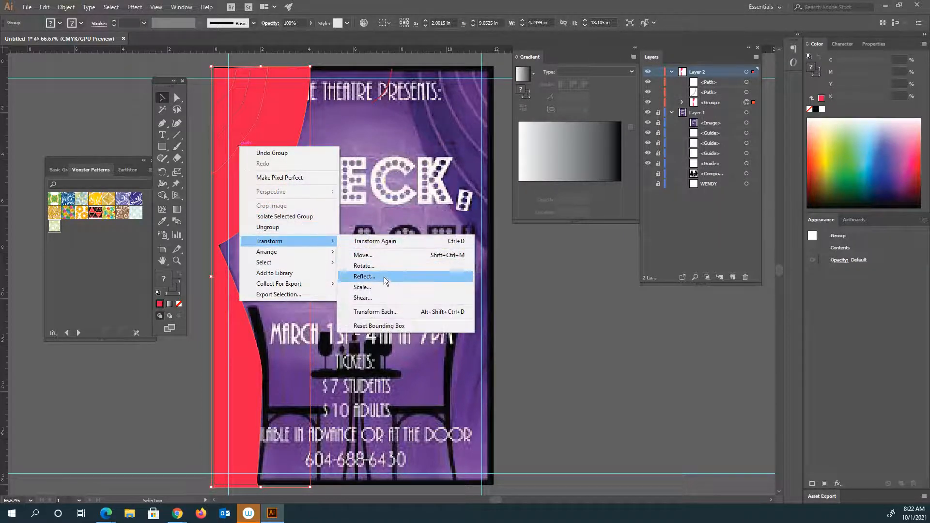
{"action": "left_click", "coordinate": [367, 275]}
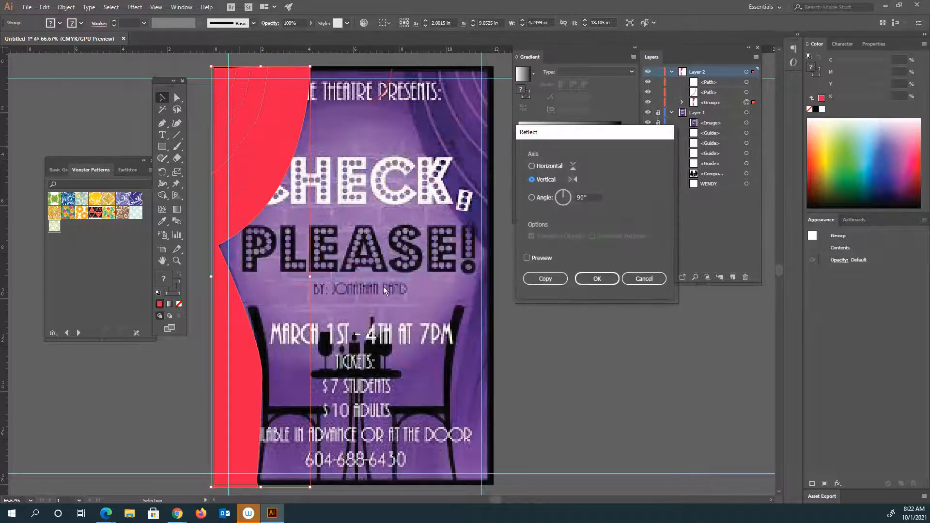
{"action": "left_click", "coordinate": [528, 259]}
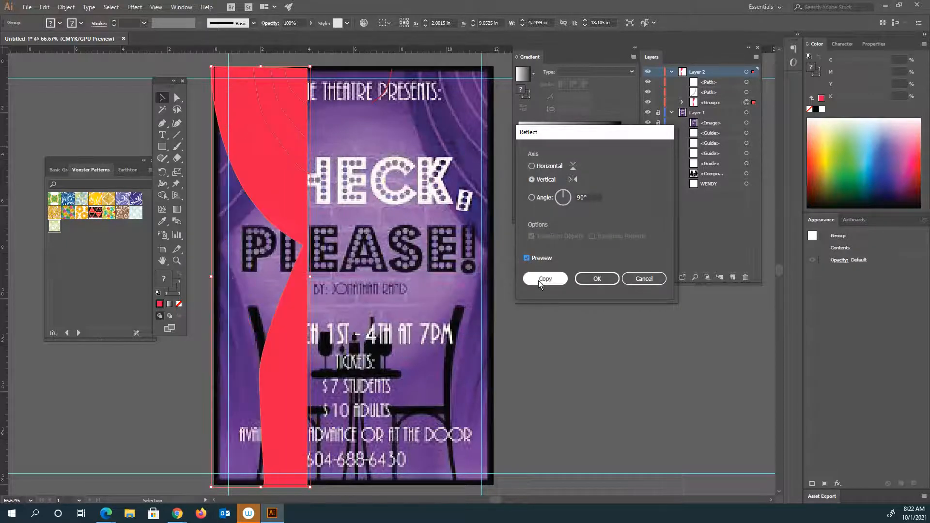
{"action": "left_click", "coordinate": [539, 280]}
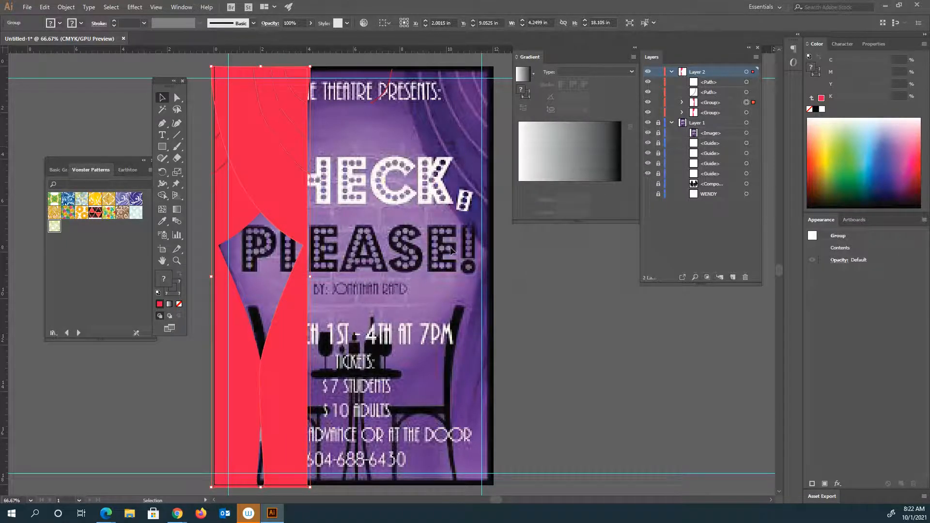
{"action": "left_click_drag", "start_coordinate": [294, 170], "coordinate": [475, 169]}
{"action": "left_click", "coordinate": [536, 249]}
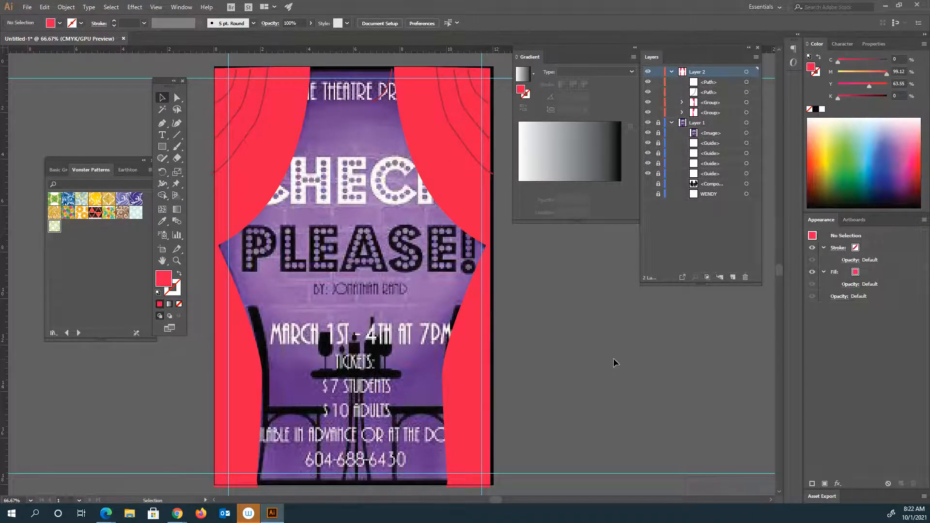
Switch to Chrome.
{"action": "mouse_move", "coordinate": [174, 512]}
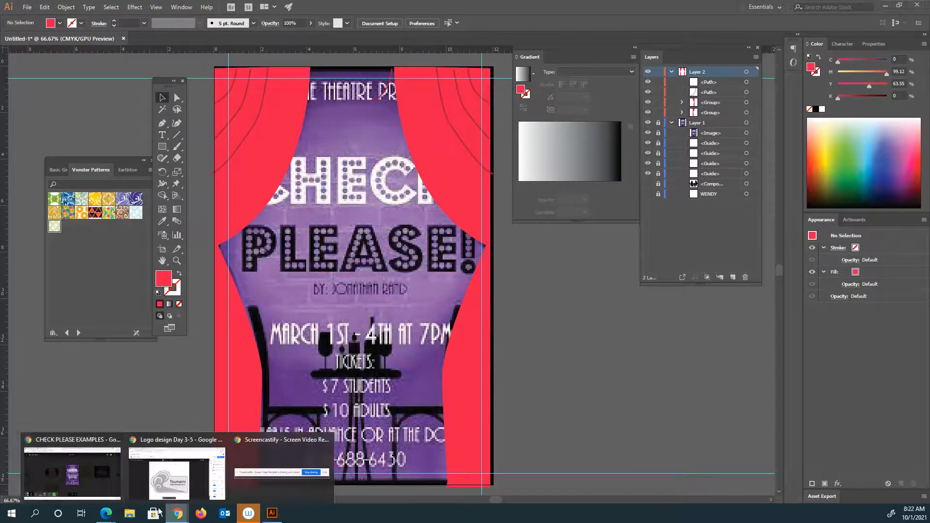